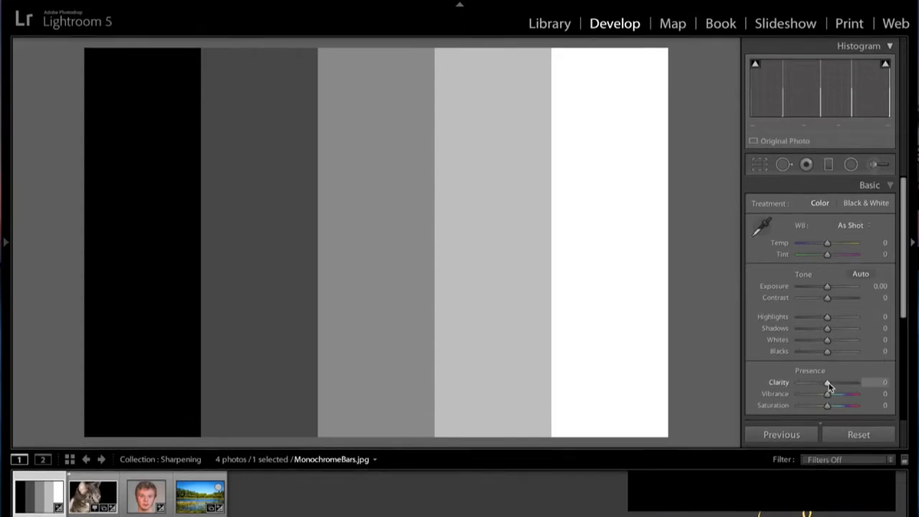
- Try raising Clarity to +48 on the monochrome bars image and return it to 0
mouse_move(829, 386)
mouse_down()
mouse_move(855, 385)
mouse_move(822, 383)
mouse_move(841, 383)
mouse_up()
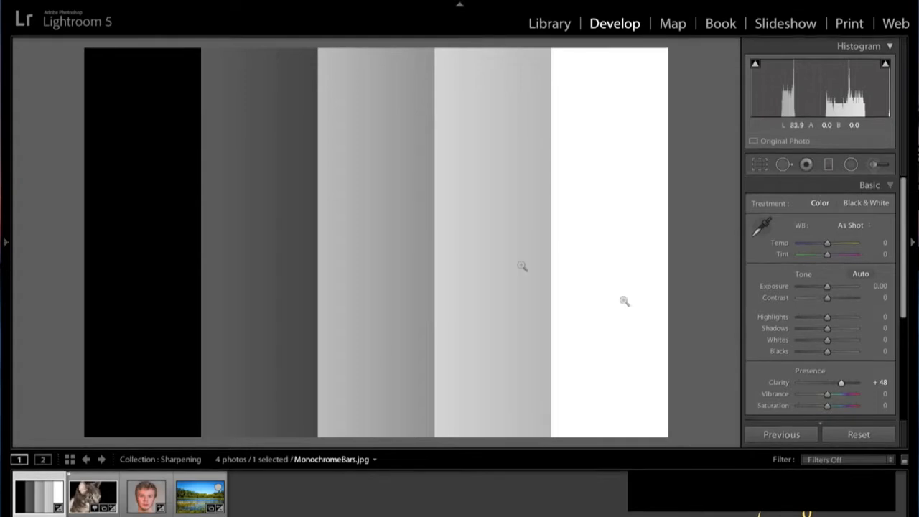
drag(842, 386, 827, 386)
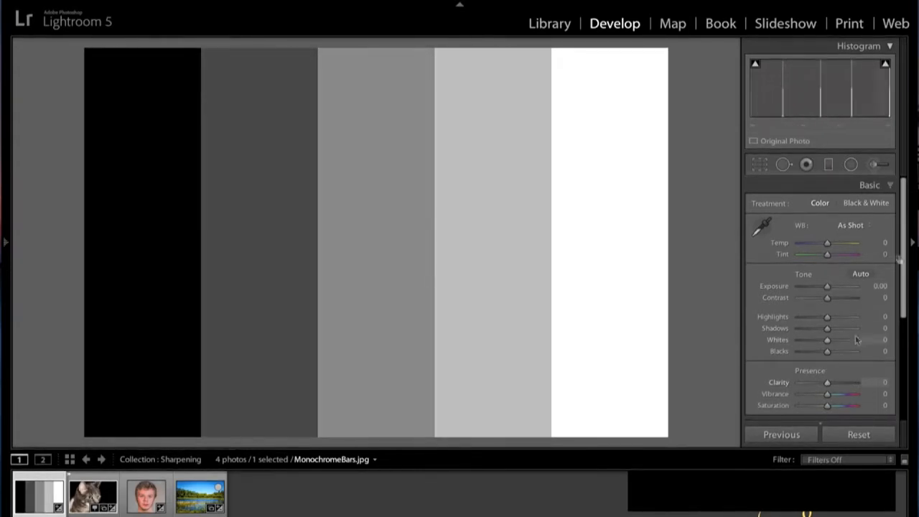
- Set the sharpening Amount to 150, inspecting the edge between the mid-grey and light-grey bars up close
click(891, 188)
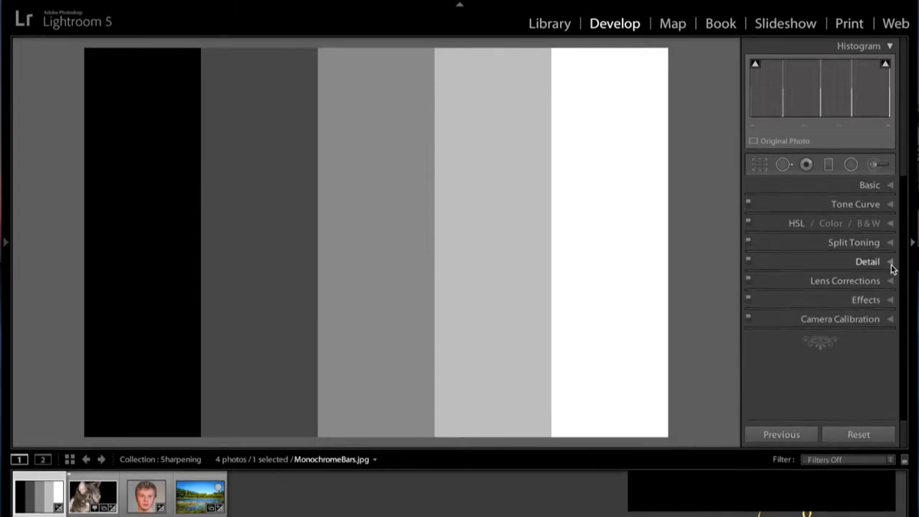
click(892, 265)
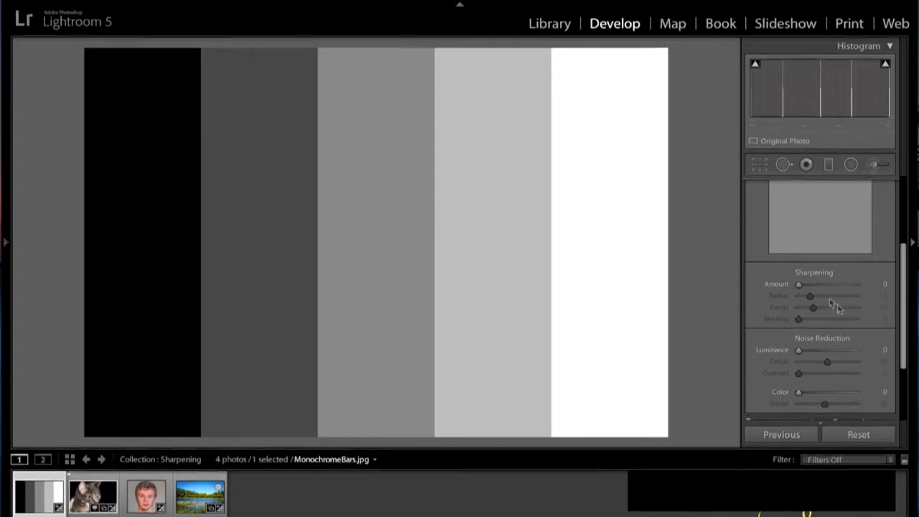
click(582, 201)
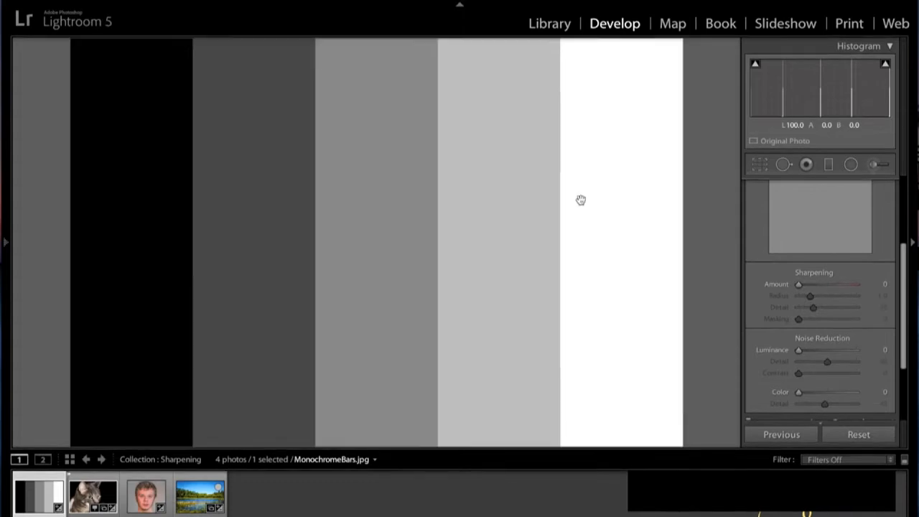
key(ctrl+equal)
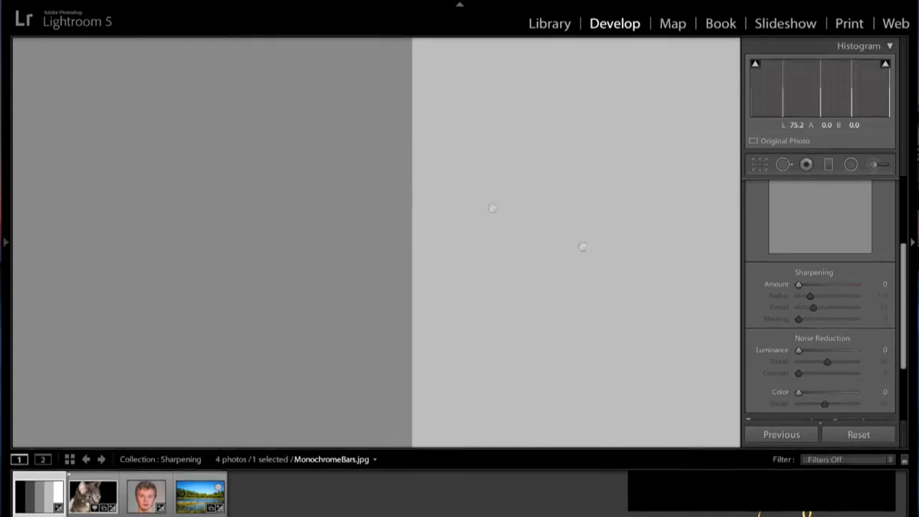
drag(798, 287, 842, 284)
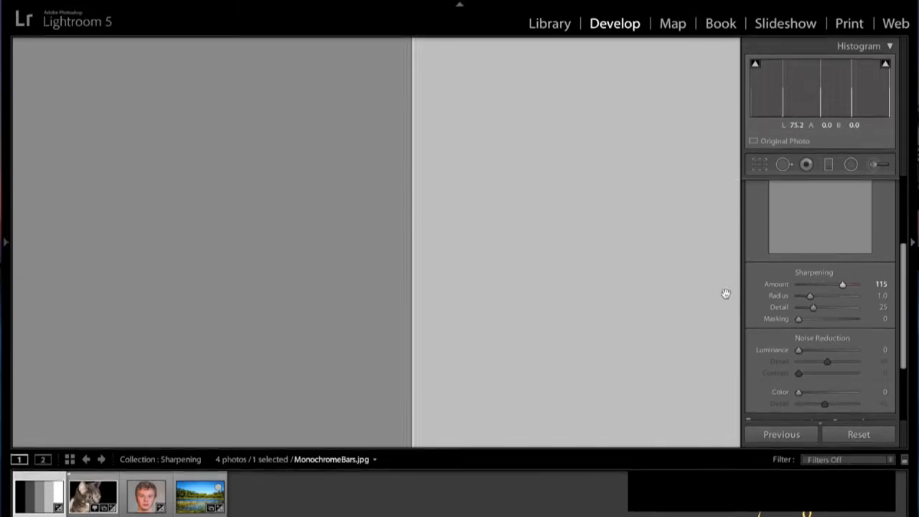
drag(842, 285, 860, 288)
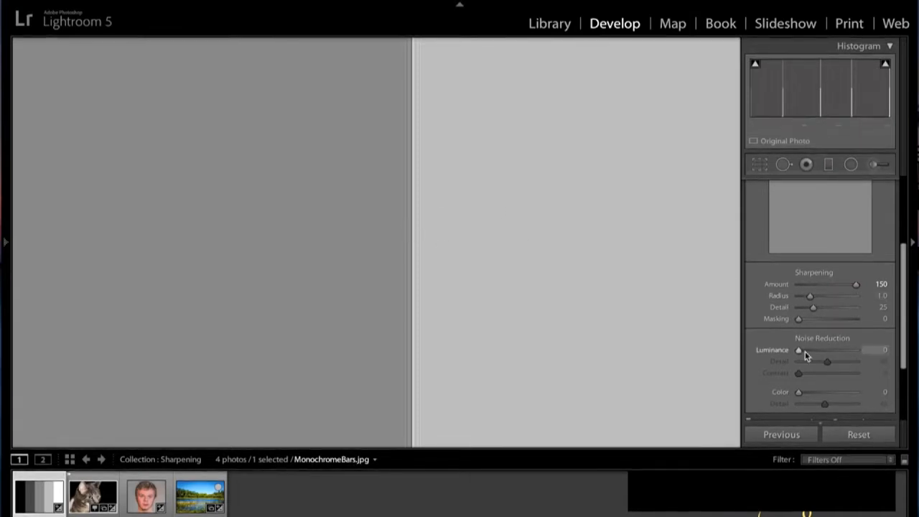
- Try a sharpening Radius of 0.5 on the bar edge, and finish with the Radius at 3.0
drag(810, 297, 792, 296)
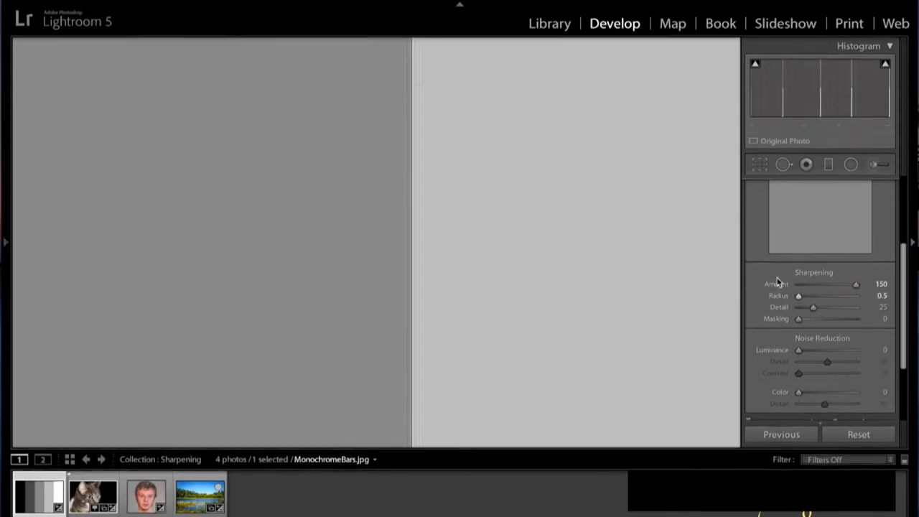
drag(798, 298, 799, 298)
drag(800, 300, 865, 303)
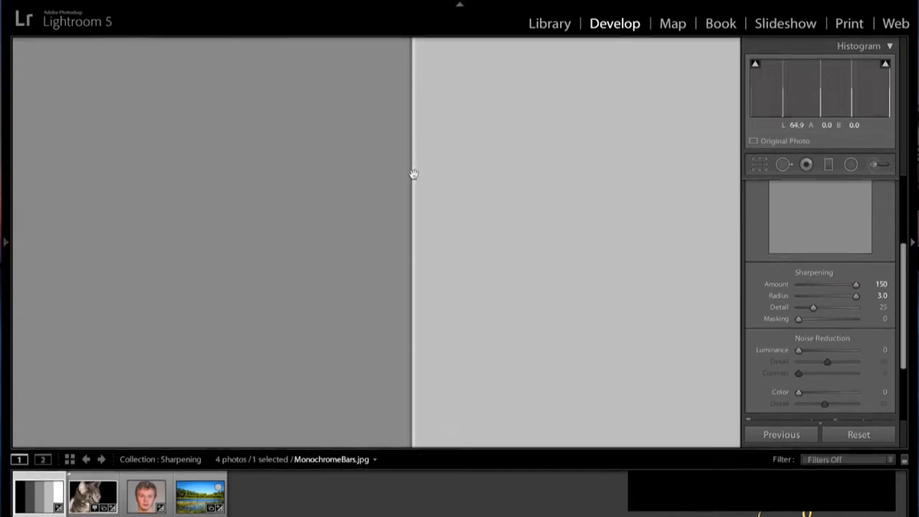
- Compare the sharpening Detail at 100, 13 and 51 on the bar edge, and finish with it at 100
click(814, 308)
drag(814, 308, 859, 314)
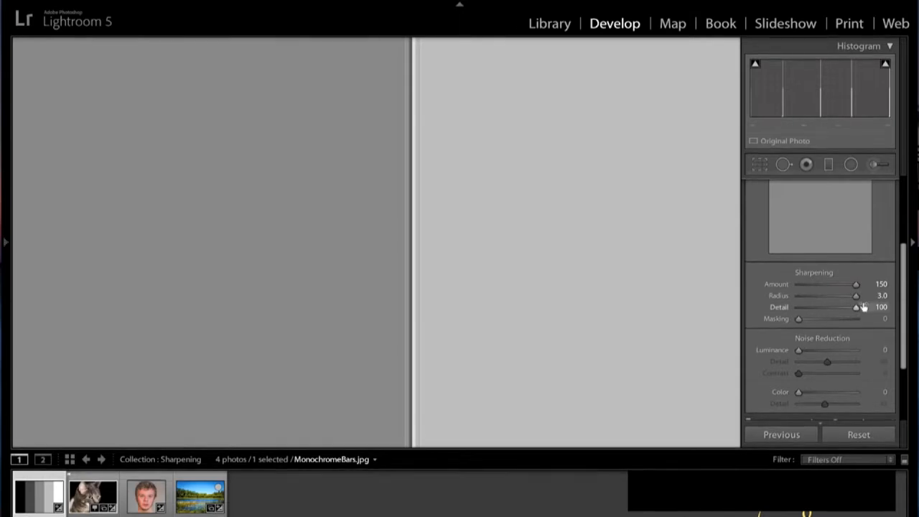
drag(860, 313, 808, 310)
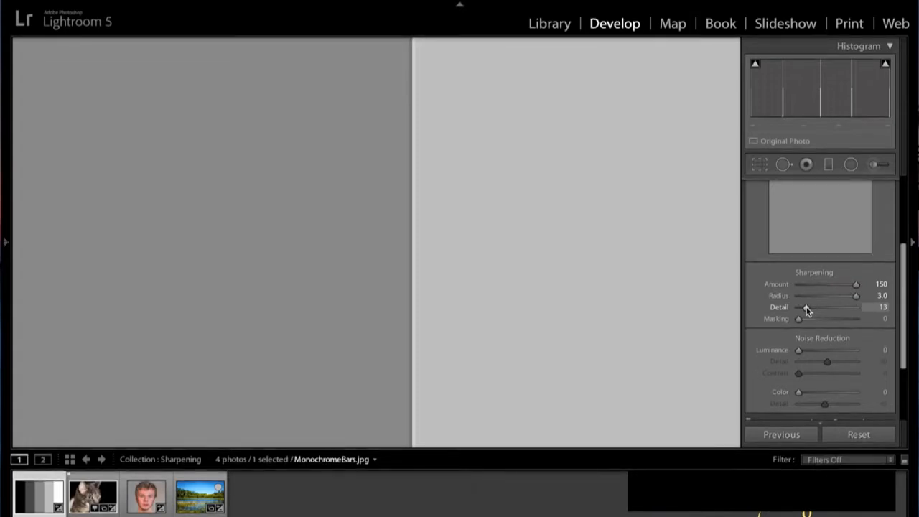
drag(806, 307, 813, 312)
drag(802, 310, 829, 311)
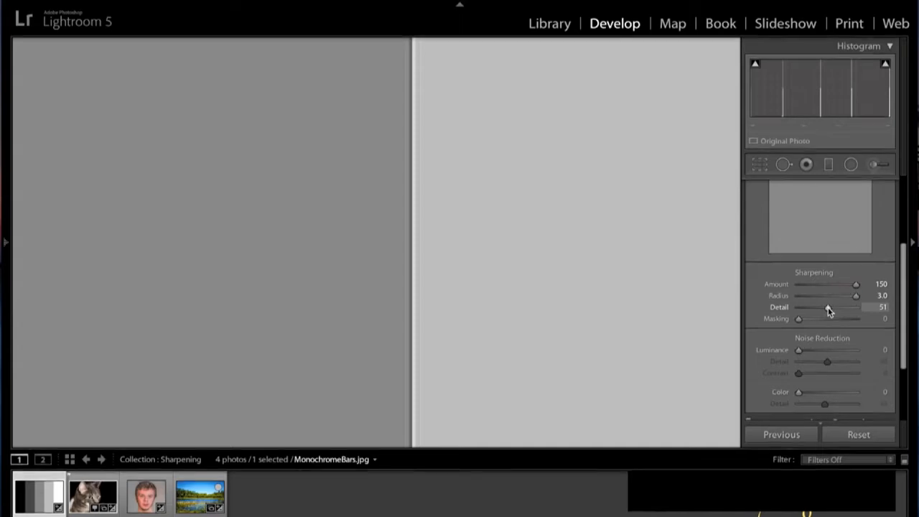
drag(829, 310, 876, 321)
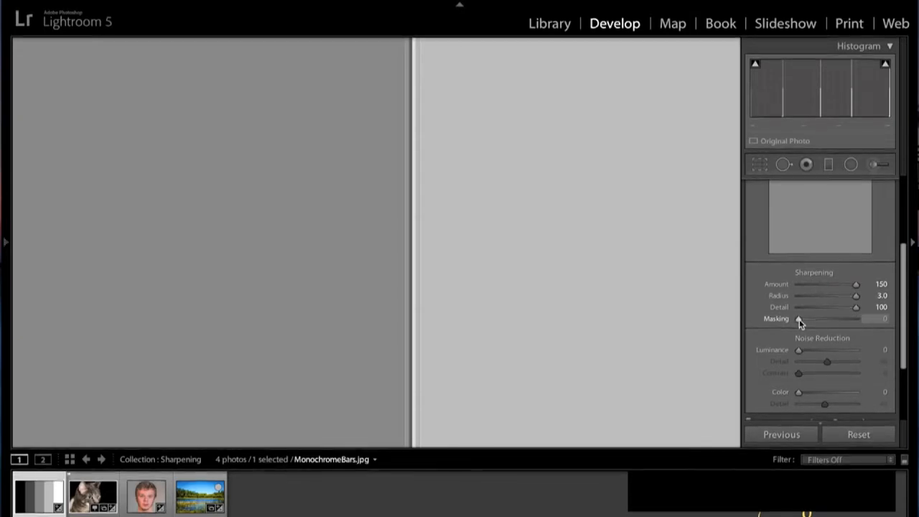
- Preview the sharpening edge mask with Masking raised to 17, and return Masking to 0
key(alt)
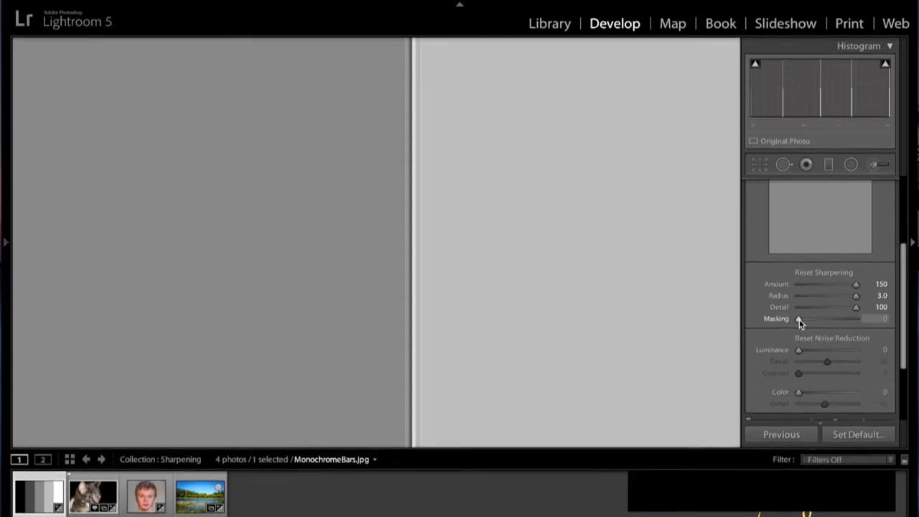
alt+click(799, 319)
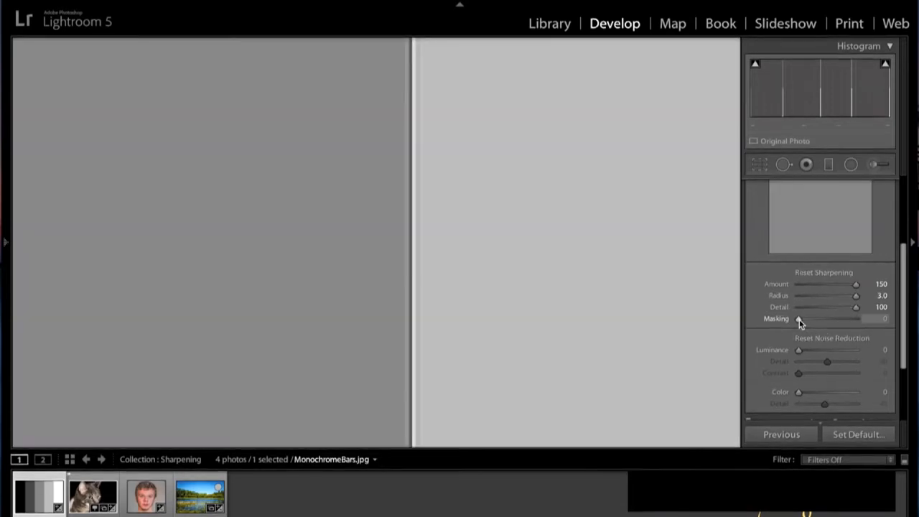
alt+click(799, 319)
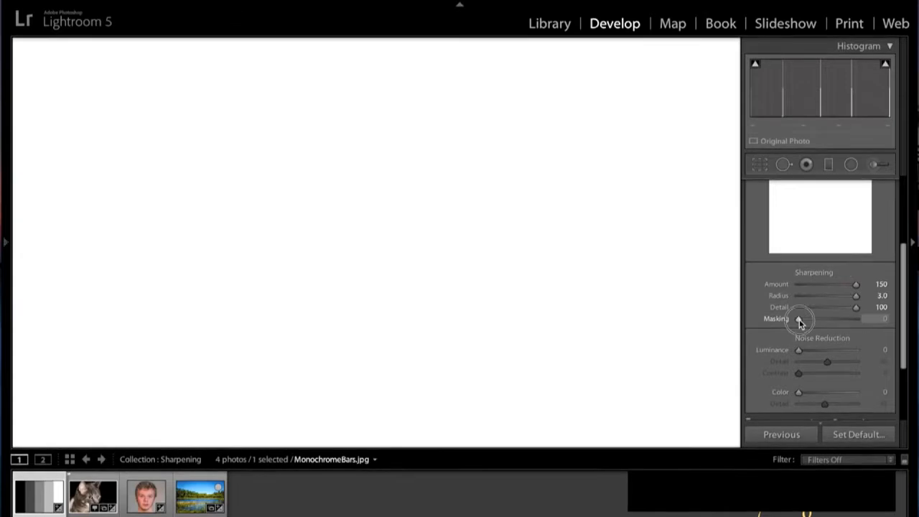
alt+click(800, 319)
drag(801, 322, 807, 323)
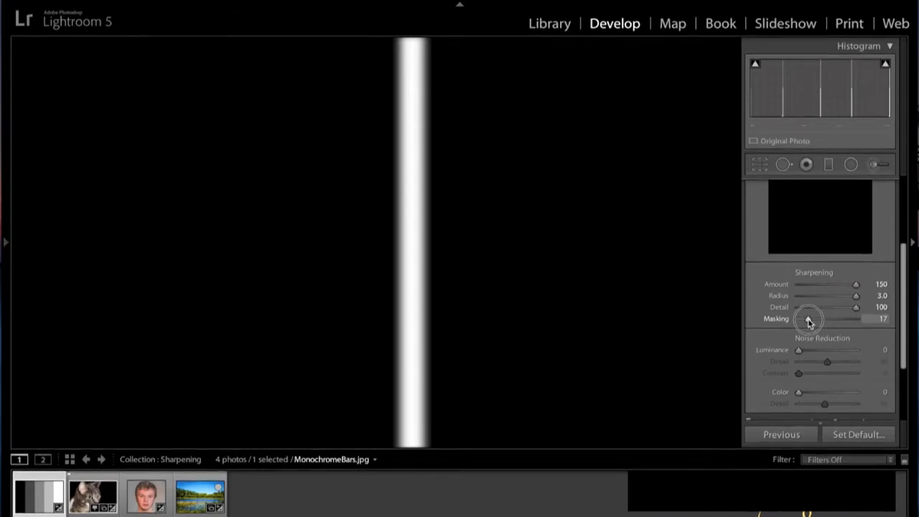
drag(808, 321, 781, 319)
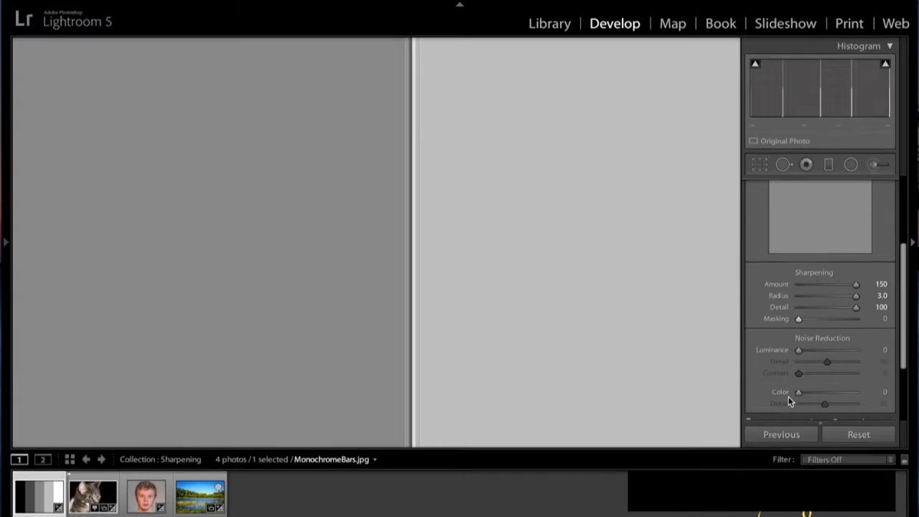
- Set the Luminance noise reduction to 100, briefly trying 95
scroll(796, 379, down, 2)
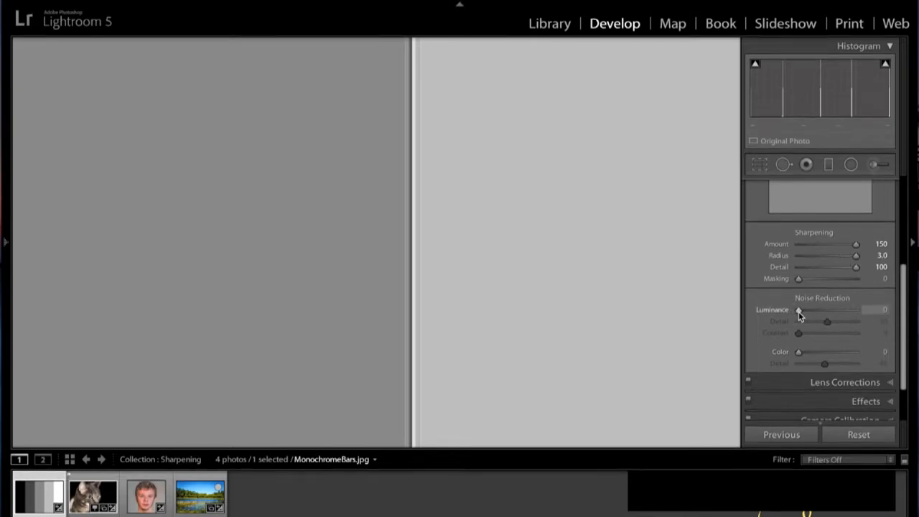
drag(799, 313, 860, 314)
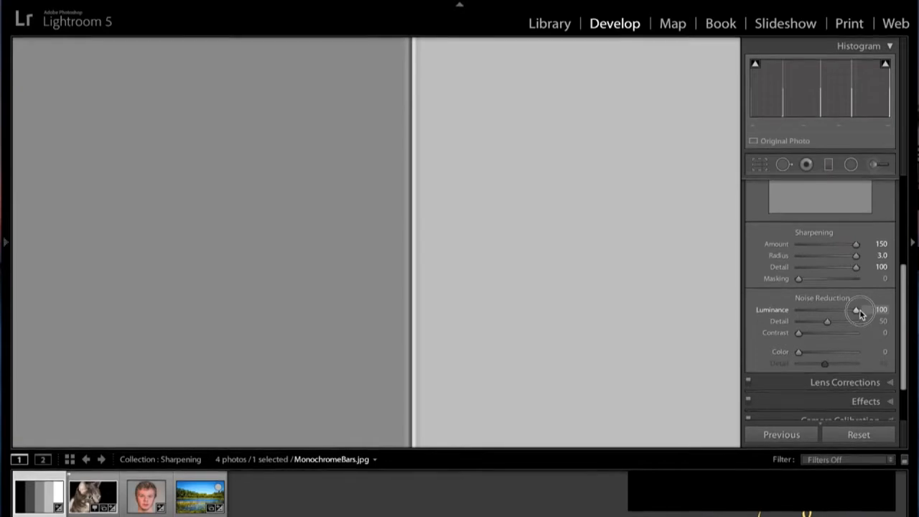
mouse_move(857, 312)
mouse_down()
mouse_move(831, 312)
mouse_move(853, 316)
mouse_up()
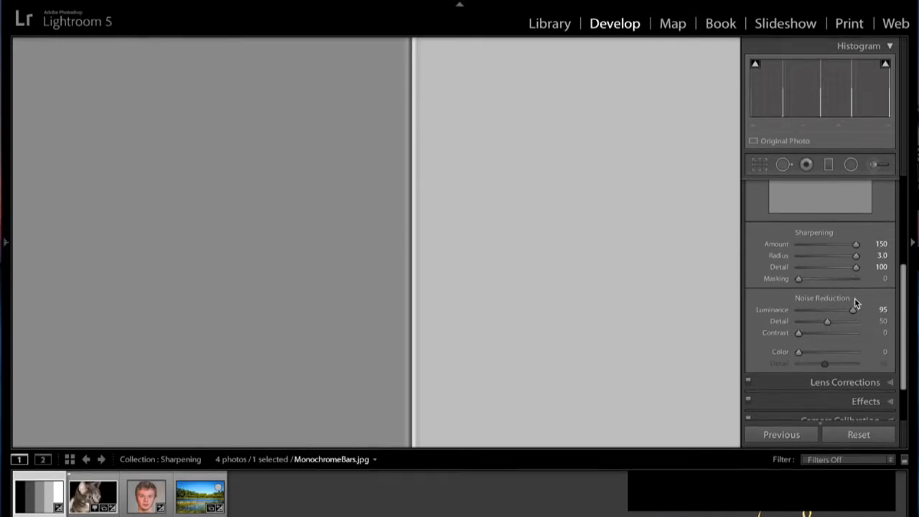
mouse_move(853, 313)
mouse_down()
mouse_move(791, 312)
mouse_move(871, 317)
mouse_move(808, 312)
mouse_move(859, 313)
mouse_up()
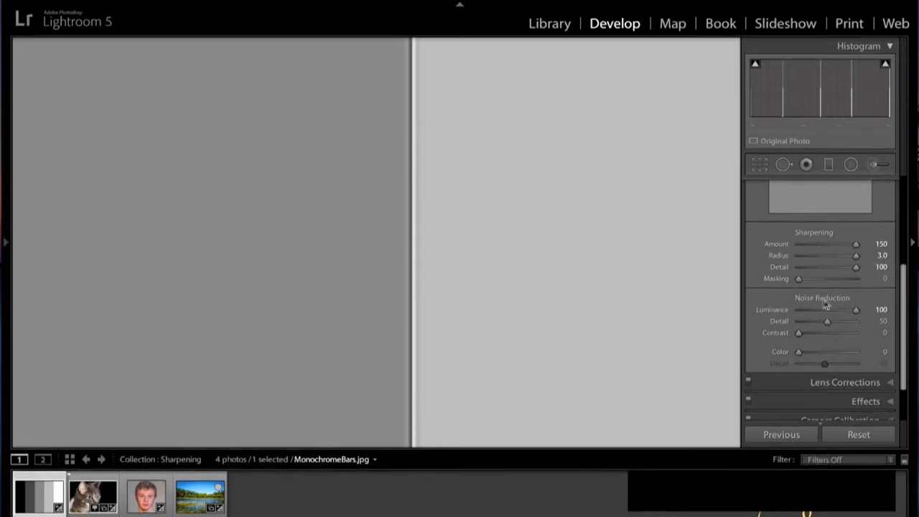
mouse_move(856, 310)
mouse_down()
mouse_move(813, 310)
mouse_move(858, 312)
mouse_up()
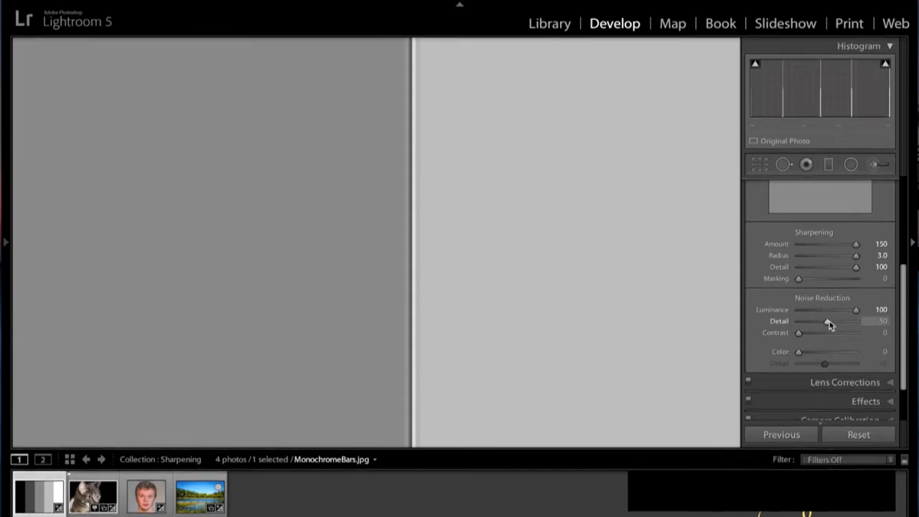
- Test luminance noise reduction Detail at 90 and 0, ending with Luminance at 55 and Detail at 49
click(827, 322)
drag(828, 323, 851, 321)
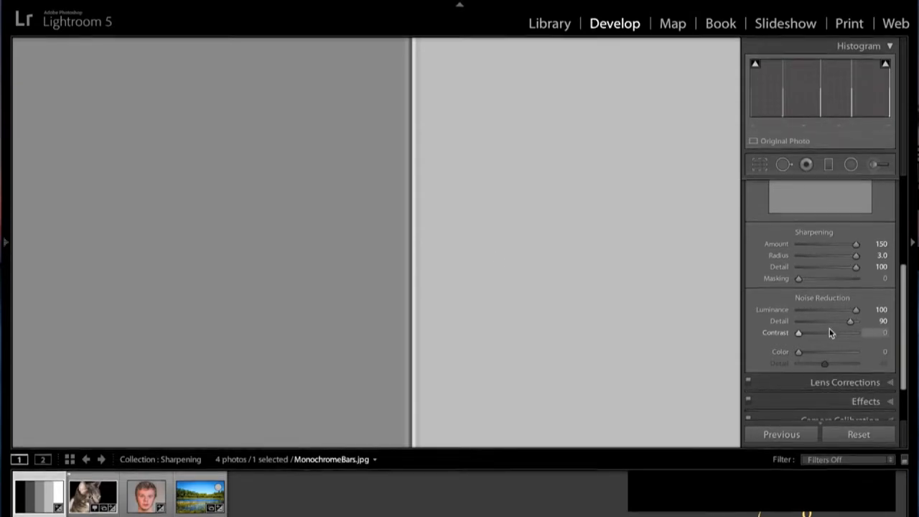
drag(855, 310, 796, 323)
mouse_move(847, 310)
mouse_down()
mouse_move(838, 311)
mouse_move(857, 311)
mouse_move(831, 312)
mouse_up()
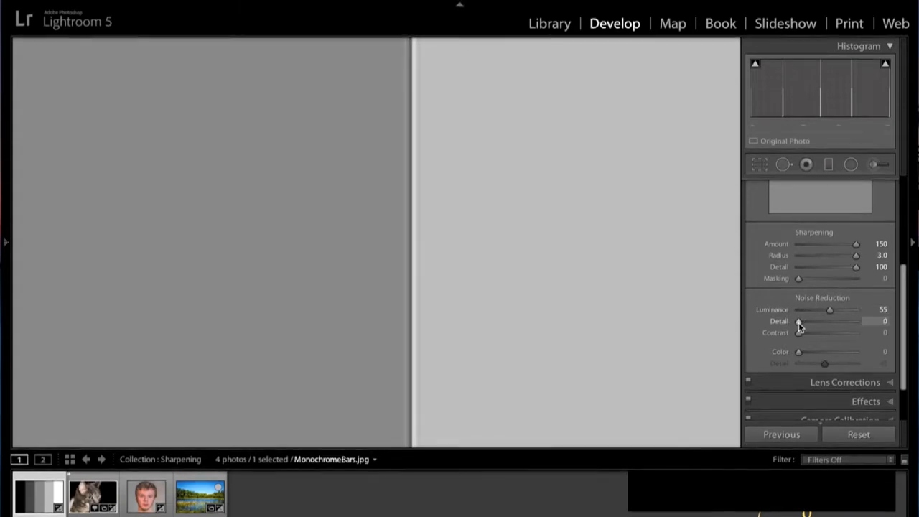
drag(798, 321, 828, 324)
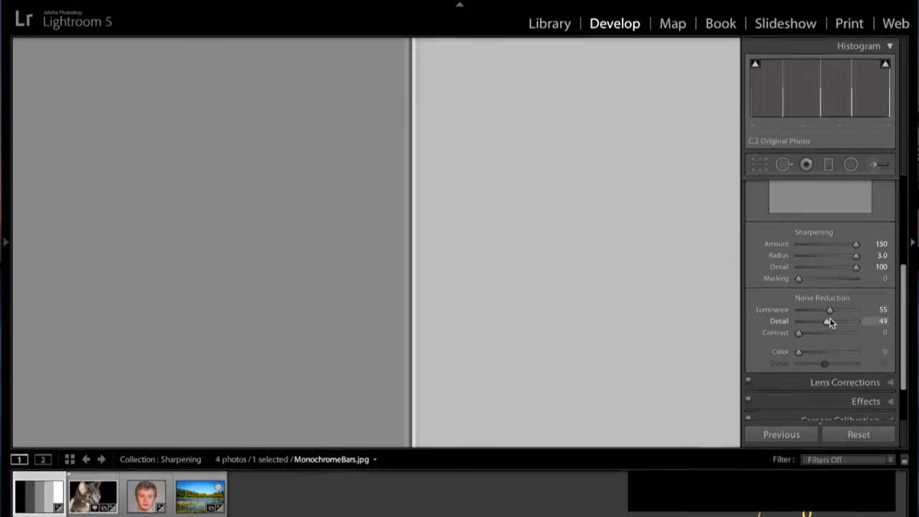
click(827, 321)
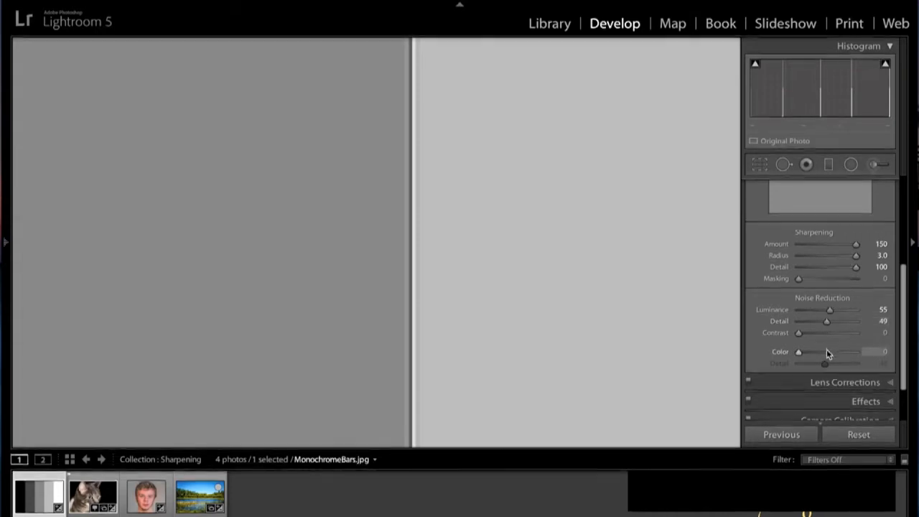
- Set the Luminance noise reduction to 100, with its Detail at 75 and Contrast at 70
drag(802, 338, 820, 339)
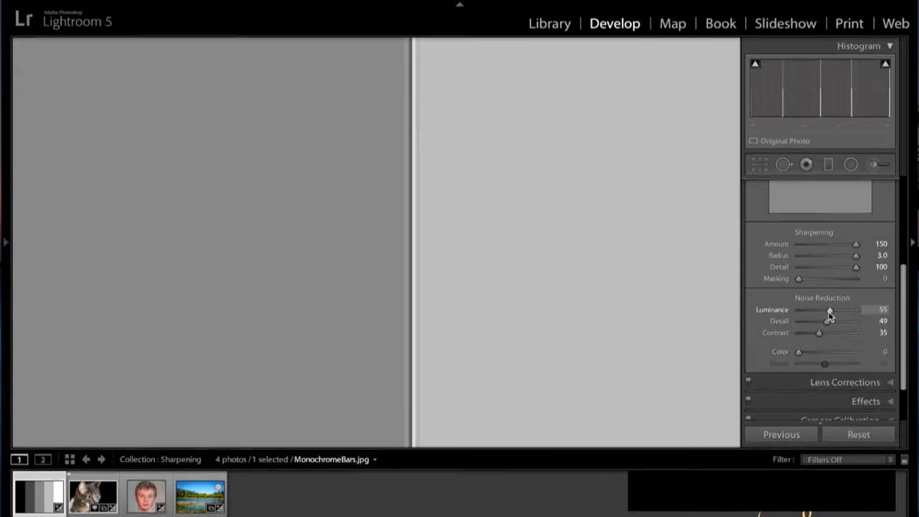
drag(830, 313, 866, 313)
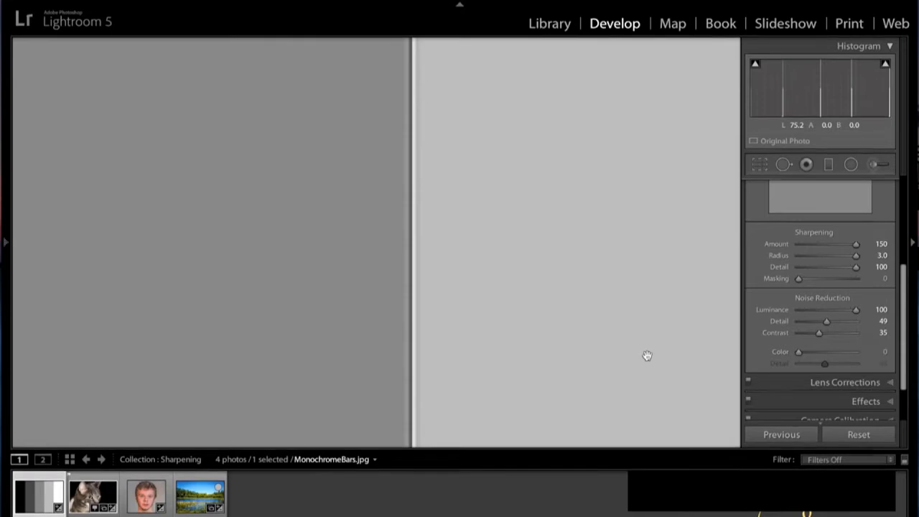
drag(828, 318, 845, 325)
drag(820, 337, 840, 338)
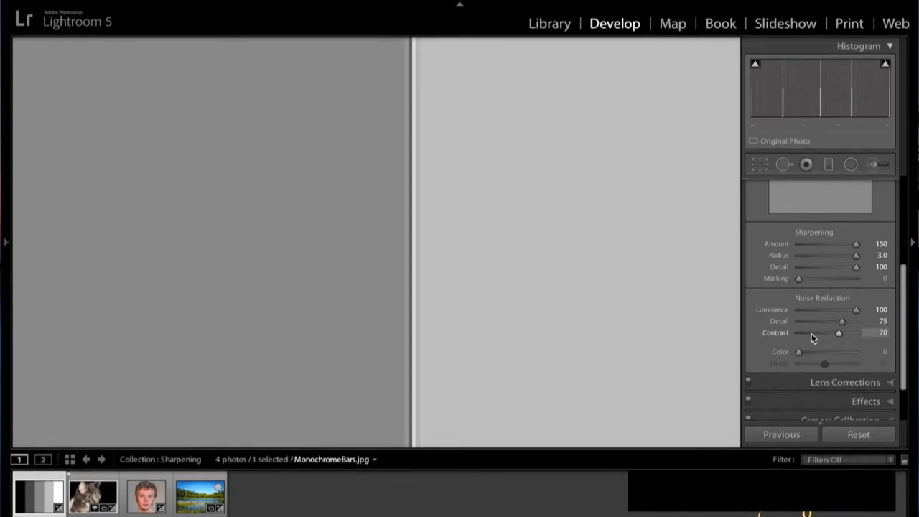
- Set the Color noise reduction to 59 and its Detail to 53
scroll(814, 338, down, 2)
scroll(812, 338, down, 1)
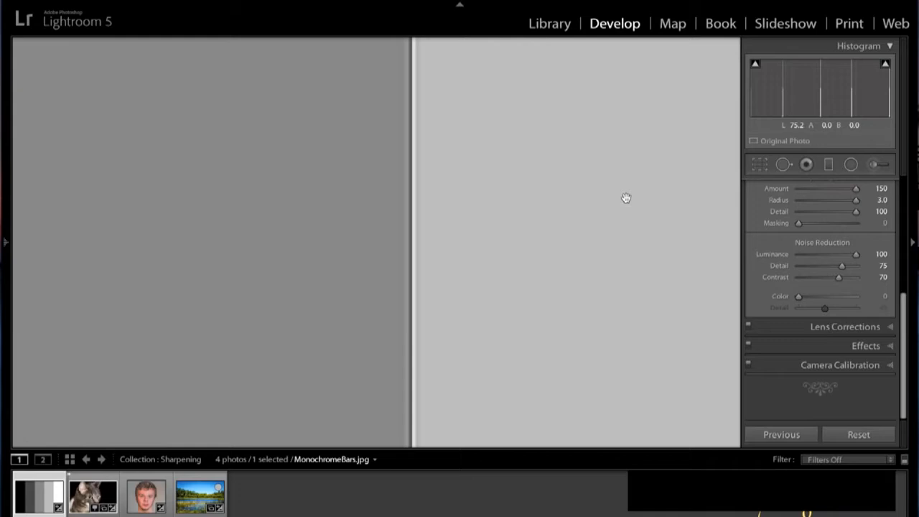
drag(798, 296, 833, 302)
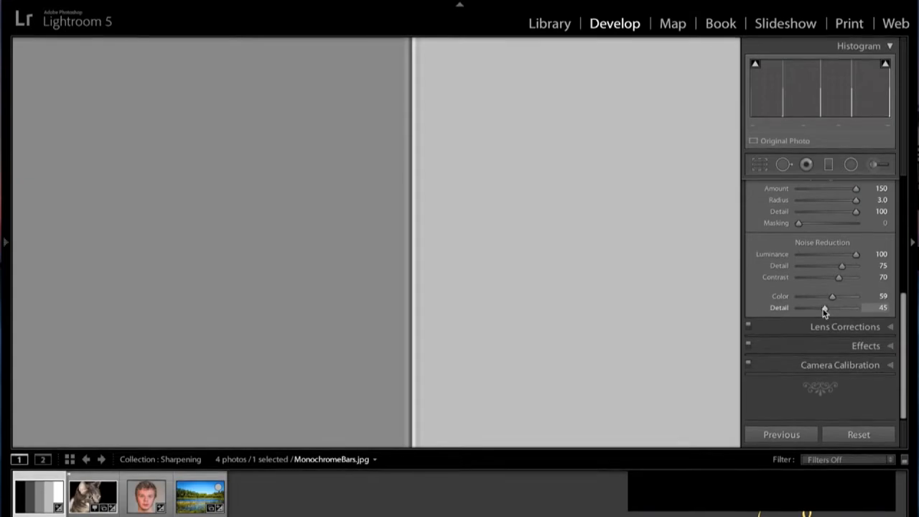
mouse_move(825, 310)
mouse_down()
mouse_move(844, 311)
mouse_move(828, 310)
mouse_up()
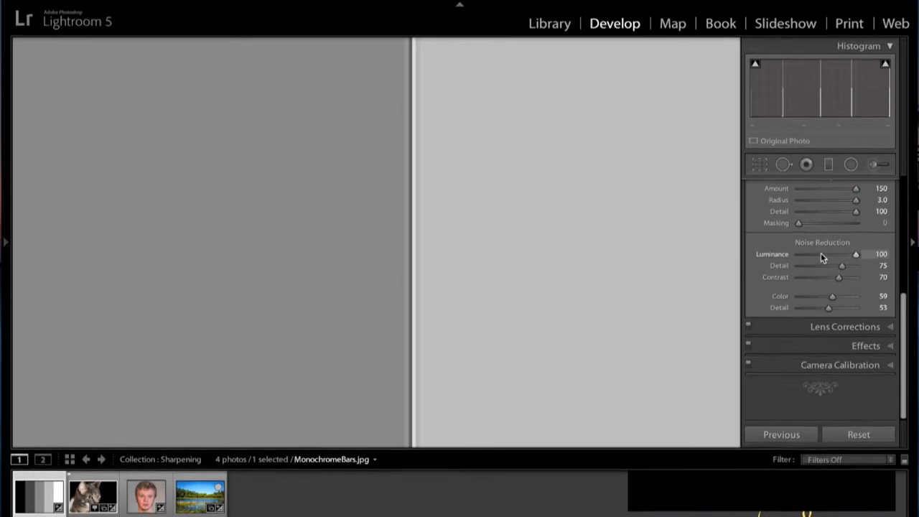
scroll(821, 253, up, 3)
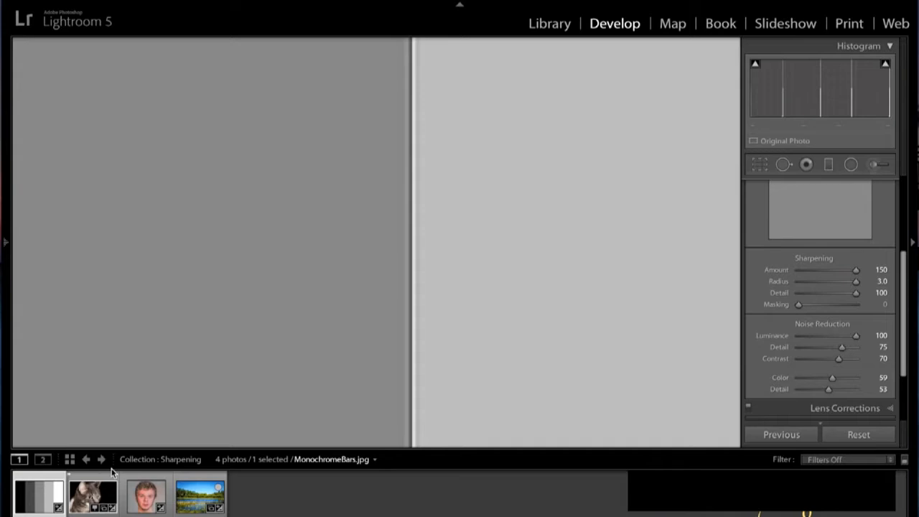
- Open the cat photo DSC_0032.NEF at close zoom and set its sharpening Amount to 70, after trying 96 and 150
key(z)
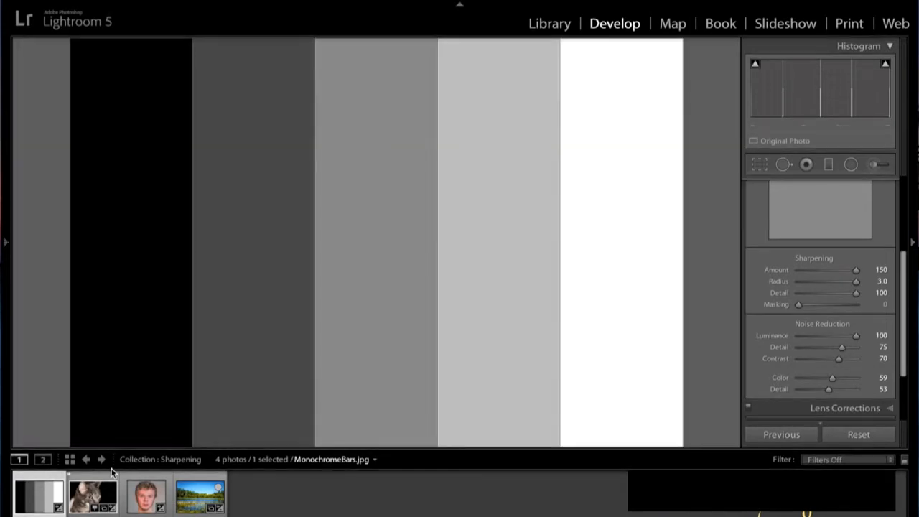
click(77, 505)
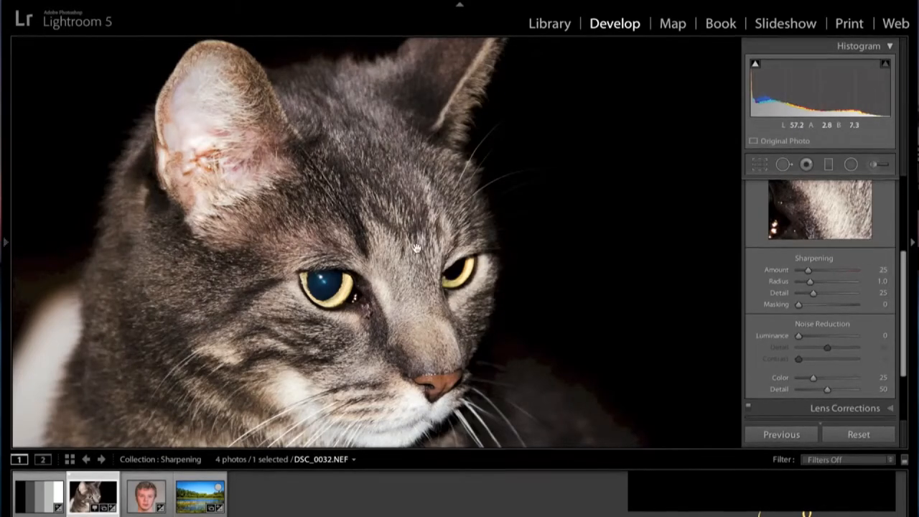
click(442, 214)
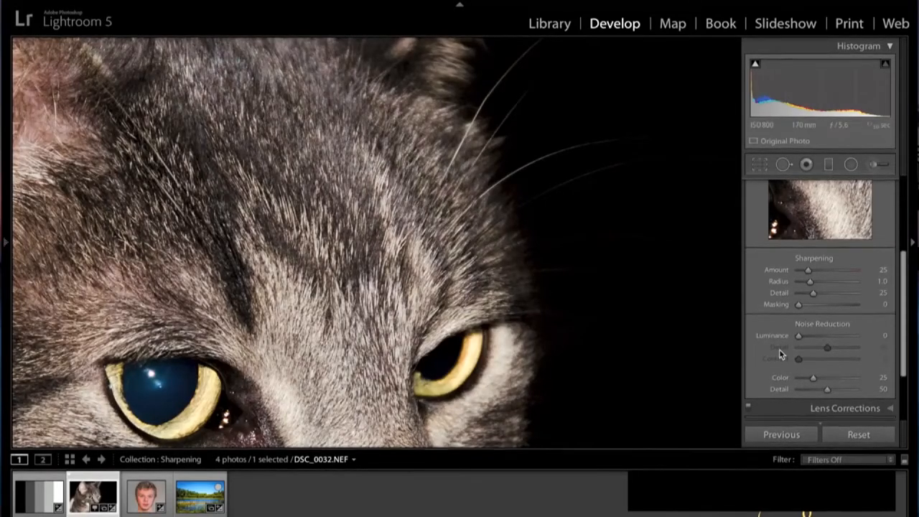
drag(808, 272, 835, 269)
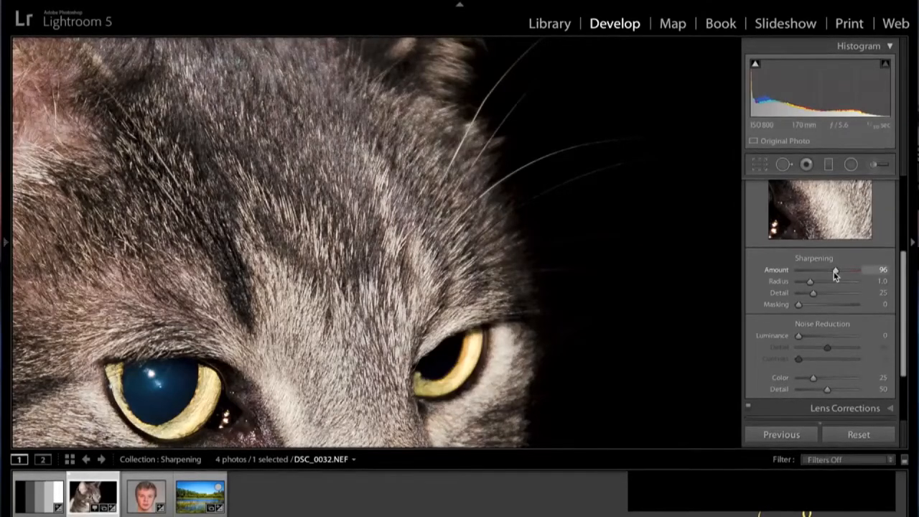
drag(836, 272, 858, 269)
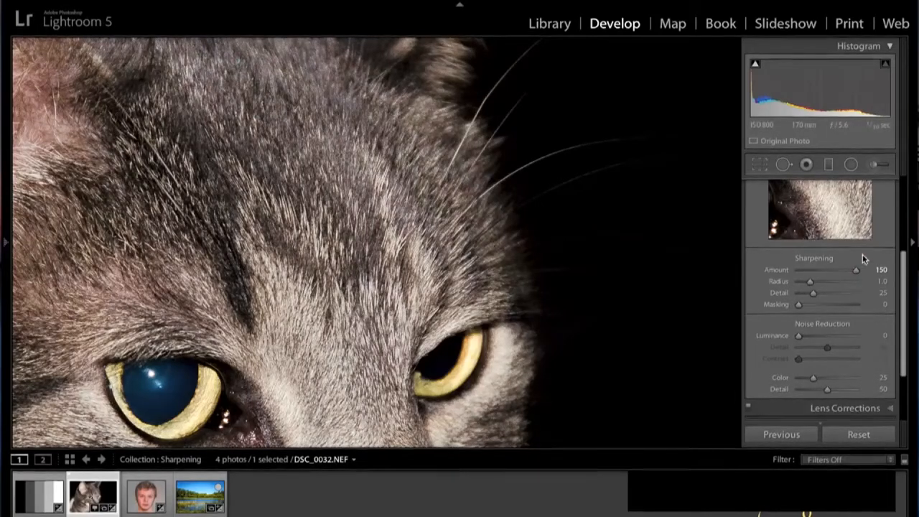
drag(856, 271, 833, 270)
mouse_move(832, 271)
mouse_down()
mouse_move(799, 271)
mouse_move(821, 274)
mouse_up()
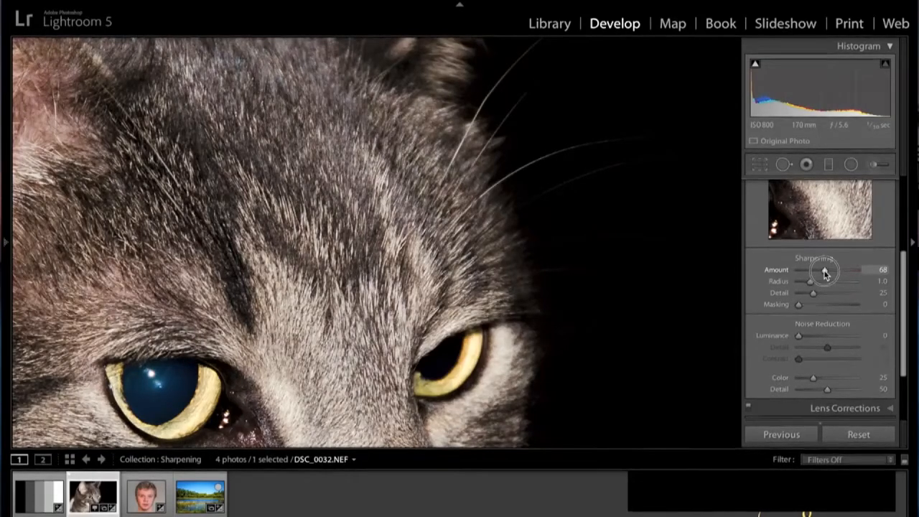
drag(828, 273, 826, 271)
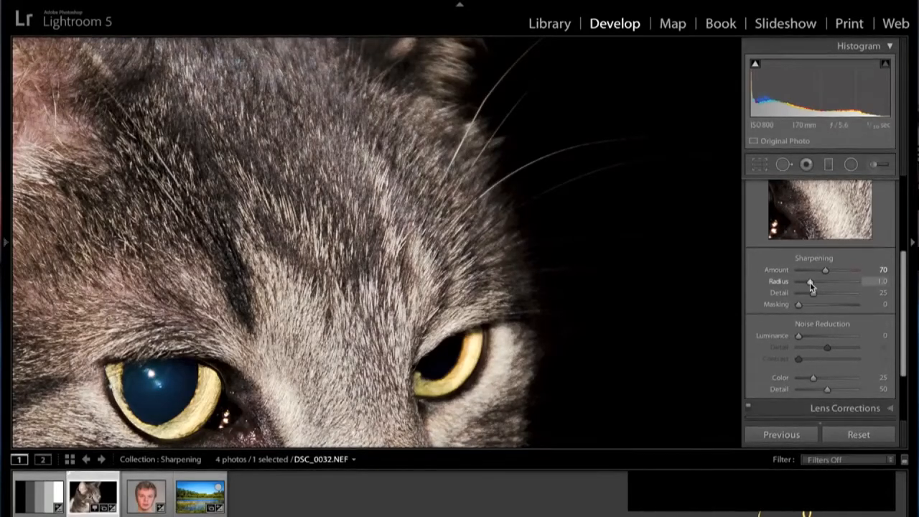
- Set the cat photo's sharpening Radius to 0.5 and its Detail to 20, after testing Detail at 79 and 82
drag(811, 286, 788, 284)
drag(800, 284, 771, 284)
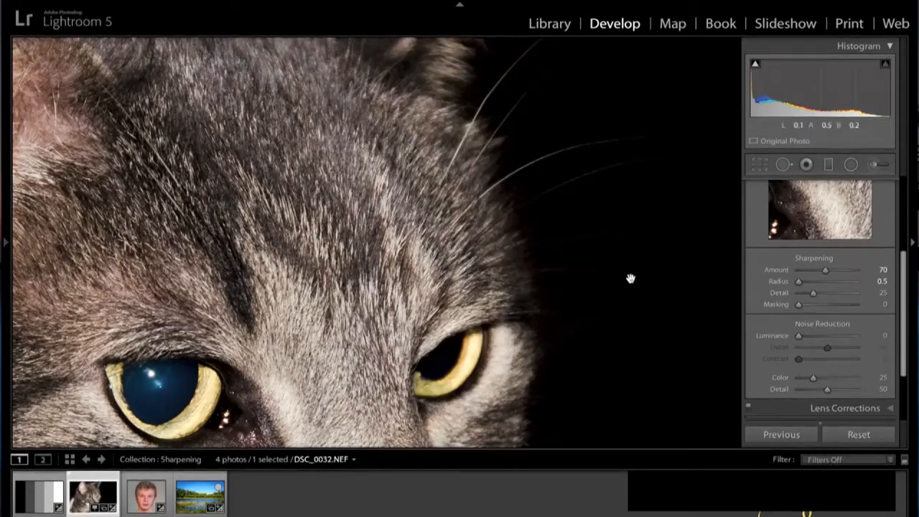
drag(814, 296, 844, 294)
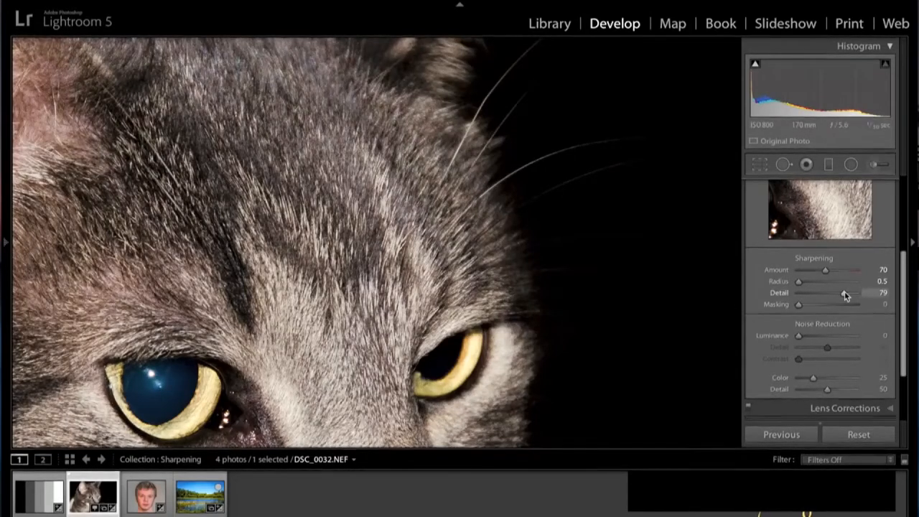
mouse_move(845, 293)
mouse_down()
mouse_move(854, 294)
mouse_move(831, 294)
mouse_up()
mouse_move(832, 294)
mouse_down()
mouse_move(859, 296)
mouse_move(814, 293)
mouse_move(846, 293)
mouse_up()
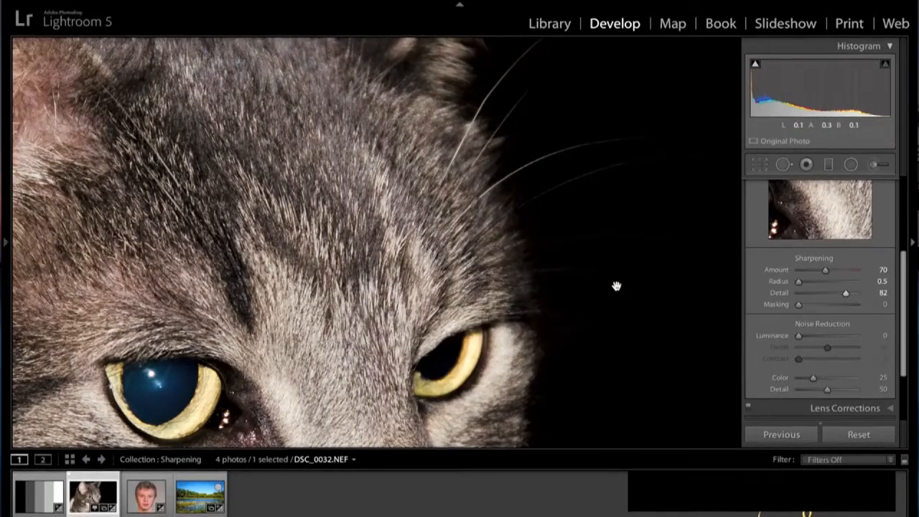
drag(847, 296, 812, 297)
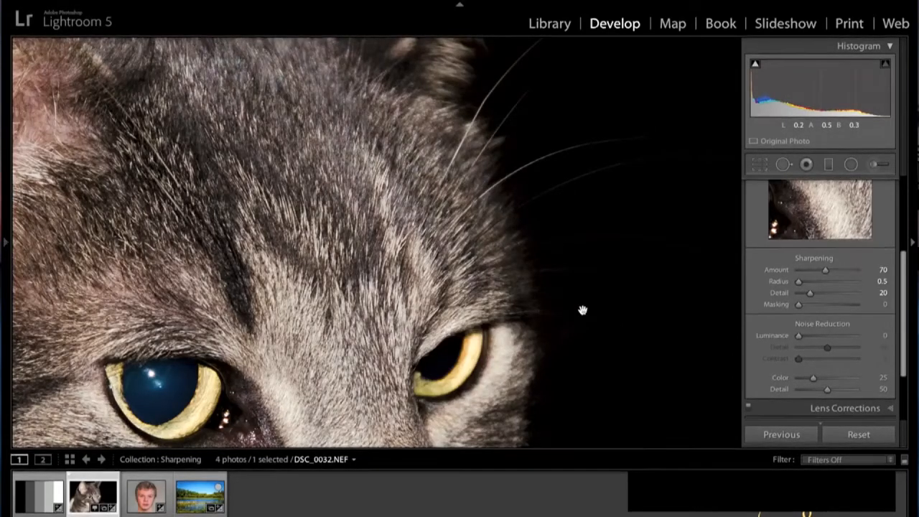
- Set the sharpening Masking to 67 while previewing the black-and-white edge mask
alt+click(799, 305)
drag(799, 305, 838, 306)
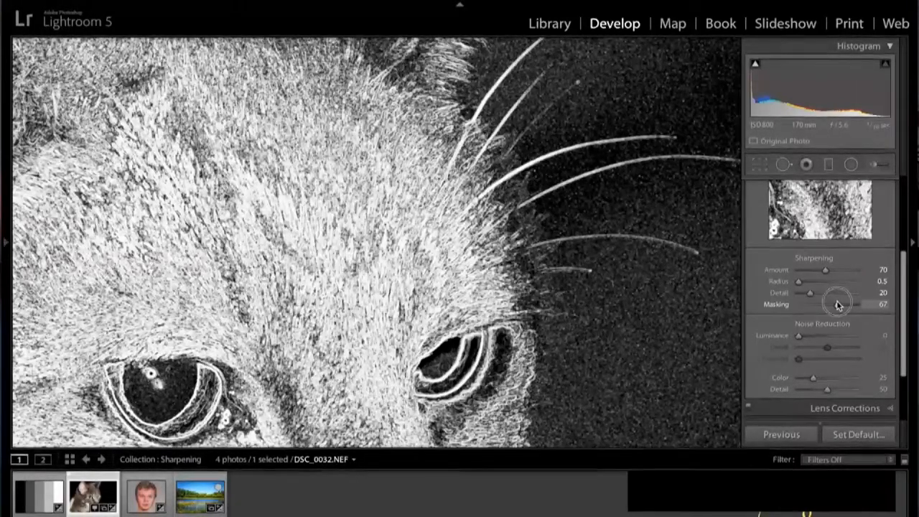
drag(838, 305, 838, 305)
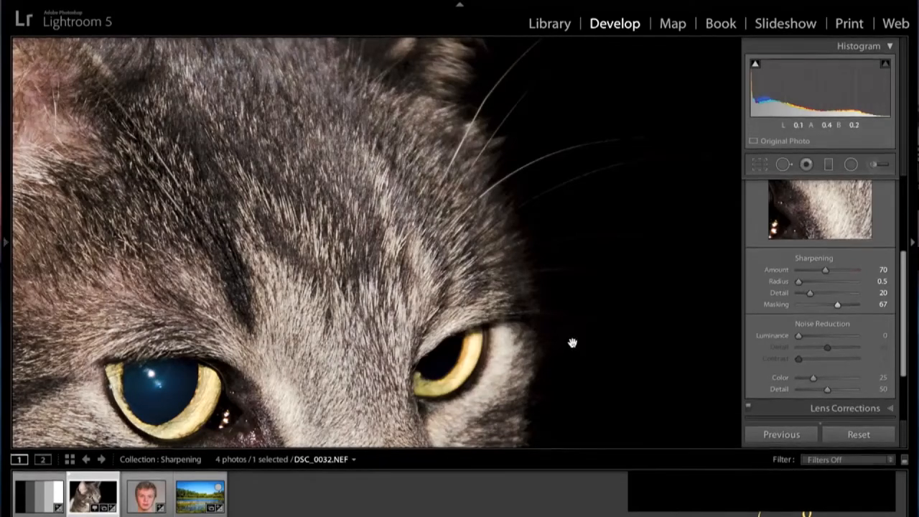
- Set the cat photo's Color noise reduction to 70 with Detail 27, and its Luminance noise reduction to 33
drag(814, 378, 842, 379)
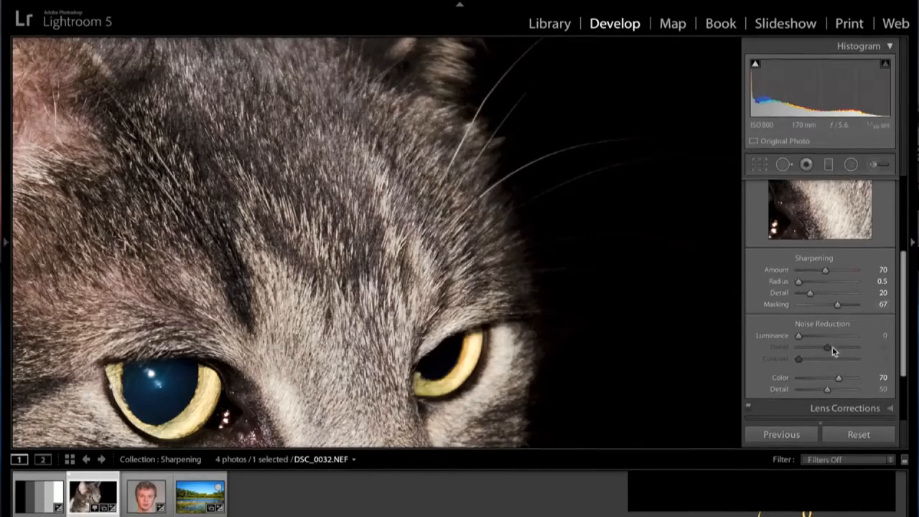
mouse_move(828, 393)
mouse_down()
mouse_move(849, 392)
mouse_move(807, 391)
mouse_move(826, 391)
mouse_move(815, 391)
mouse_up()
drag(799, 340, 818, 339)
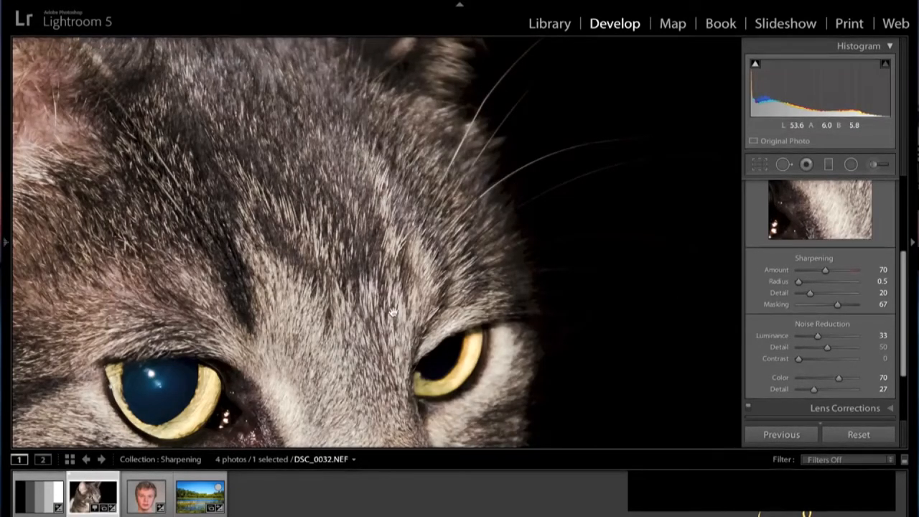
click(477, 267)
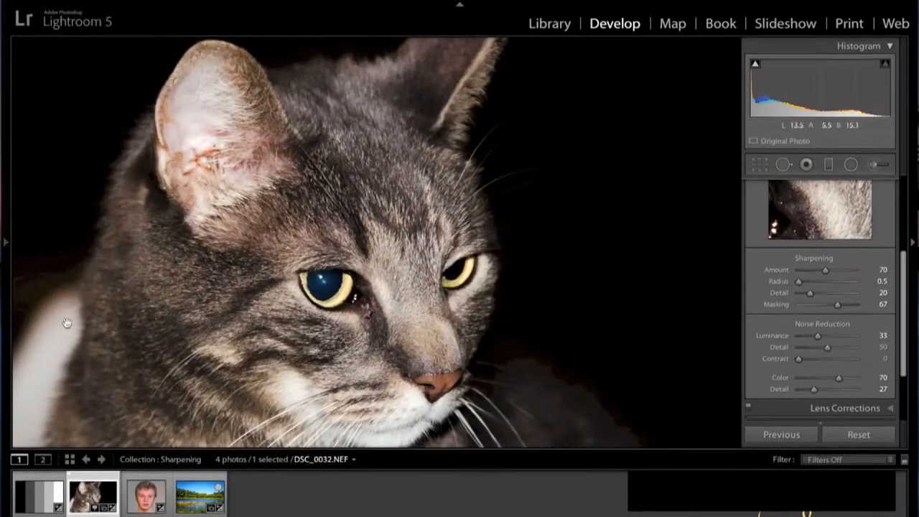
- Open the portrait _DSC2345-Edit-2.tif at close zoom and set its sharpening to Amount 64, Detail 100 and Radius 1.8
click(140, 505)
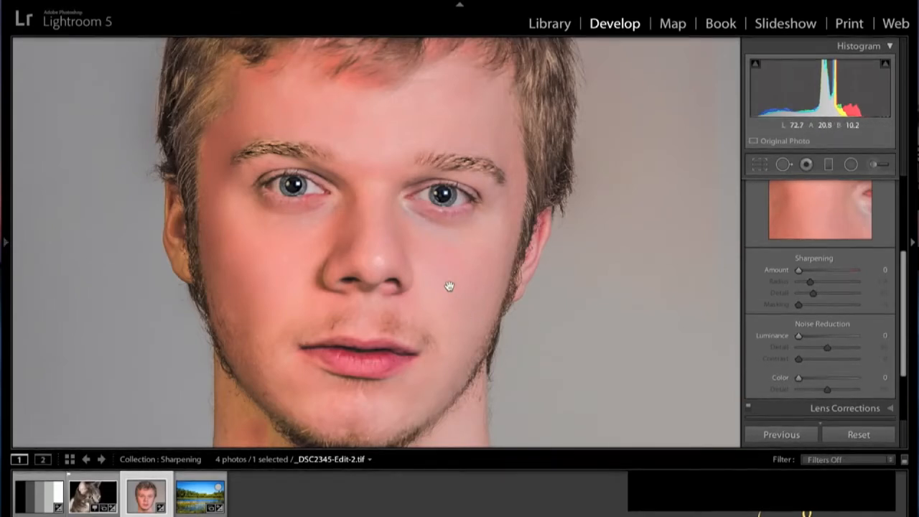
click(449, 286)
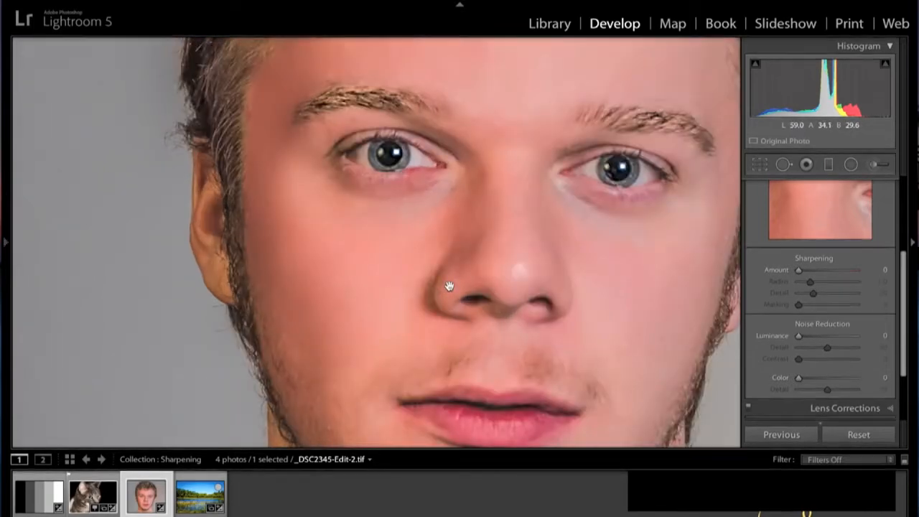
key(ctrl+equal)
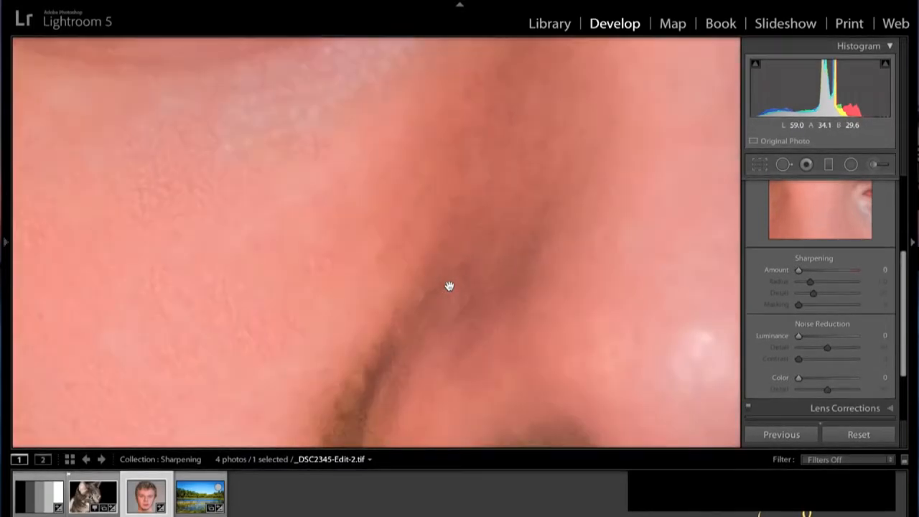
key(ctrl+minus)
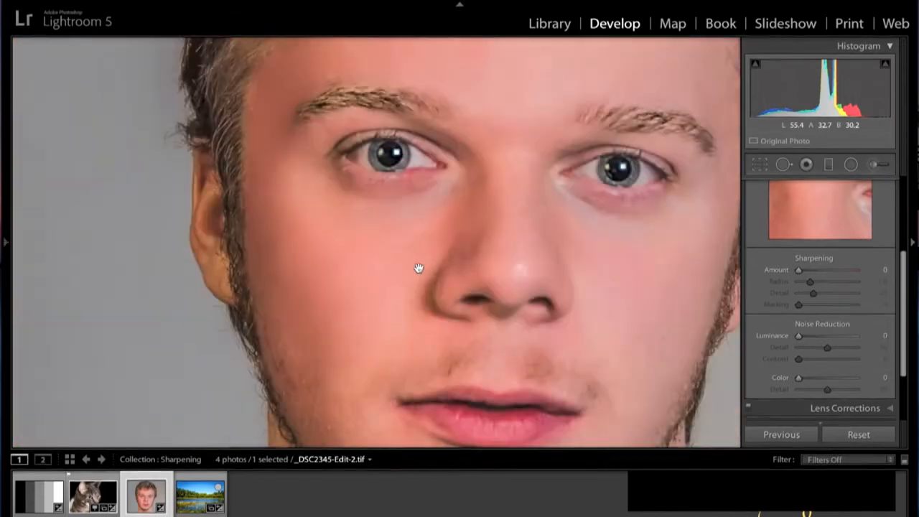
drag(540, 306, 481, 297)
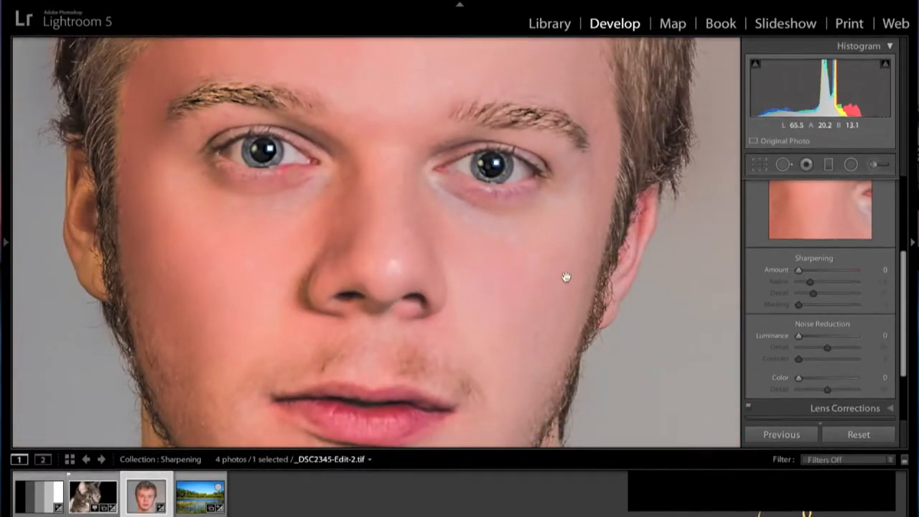
drag(800, 271, 825, 275)
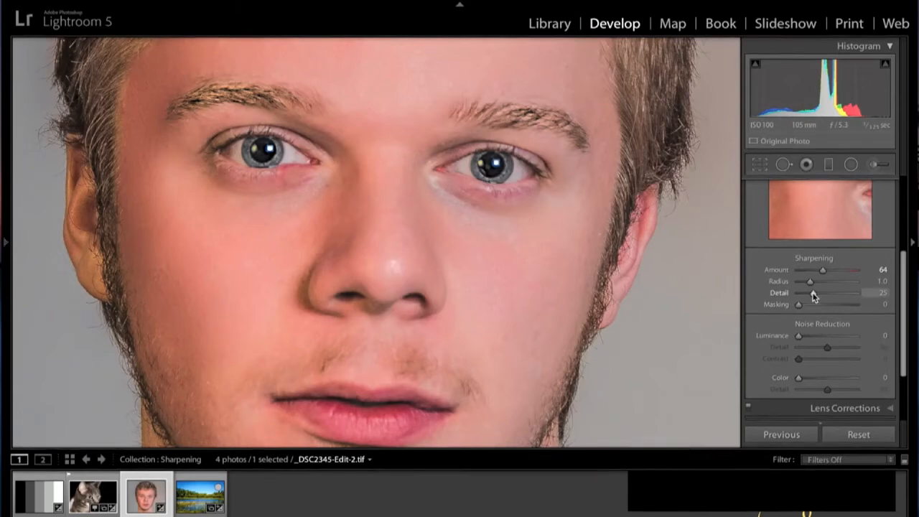
drag(814, 294, 870, 298)
drag(810, 282, 828, 281)
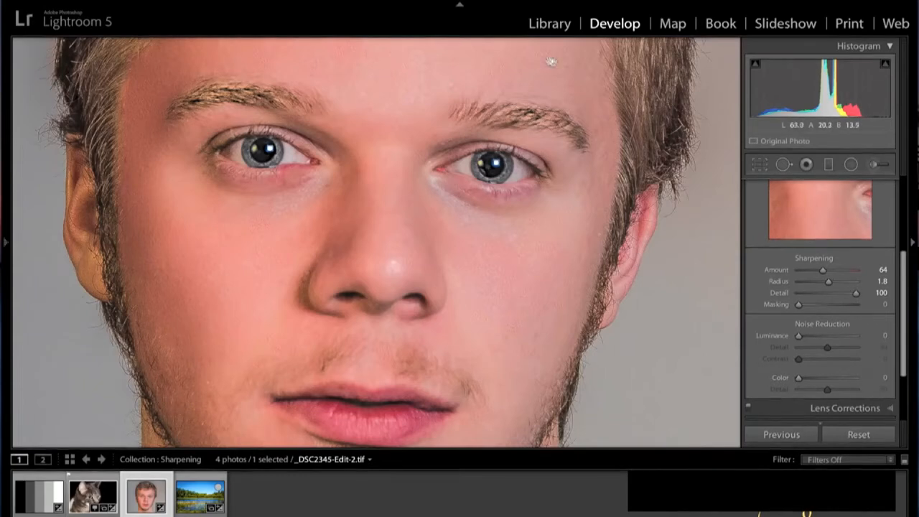
- Reduce the portrait's sharpening Detail to 5, reset the Amount, and raise the Amount to 34
drag(857, 295, 802, 295)
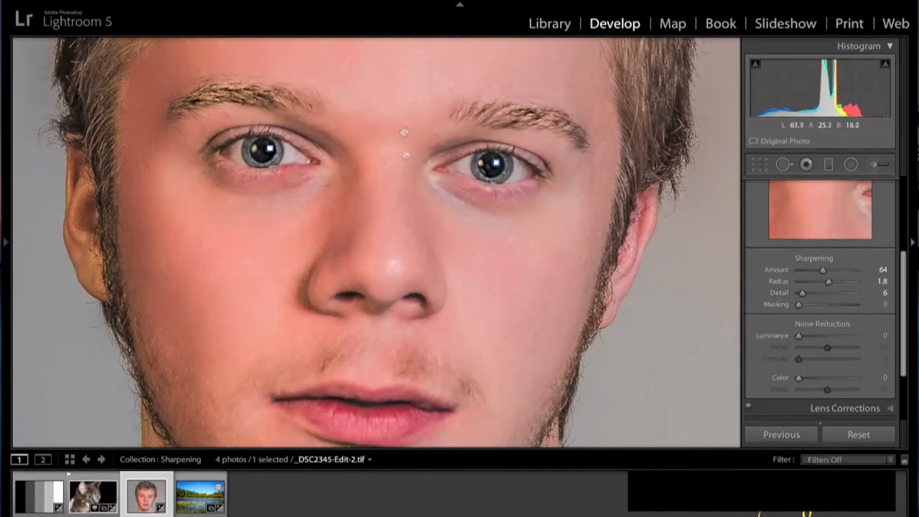
click(819, 296)
mouse_move(819, 297)
mouse_down()
mouse_move(839, 298)
mouse_move(807, 294)
mouse_up()
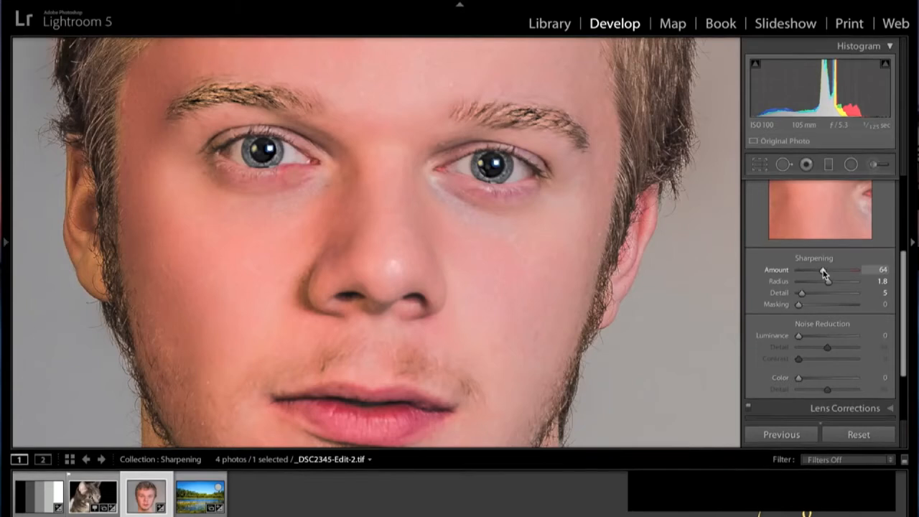
double_click(824, 271)
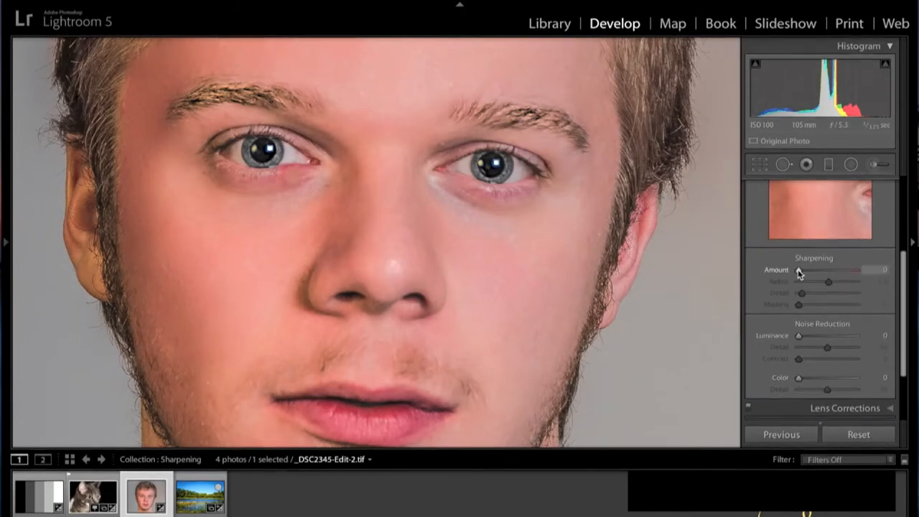
drag(800, 270, 812, 270)
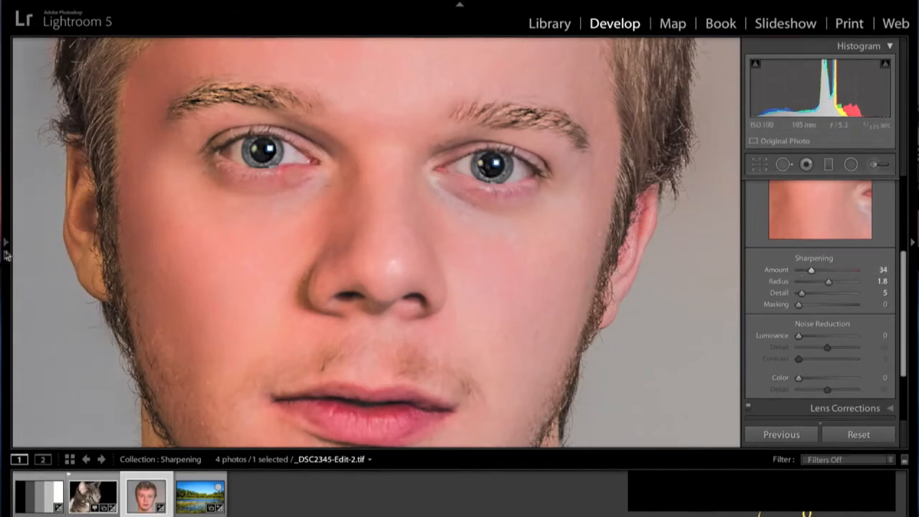
- Apply the Sharpen - Faces preset from Lightroom General Presets to the portrait
mouse_move(8, 251)
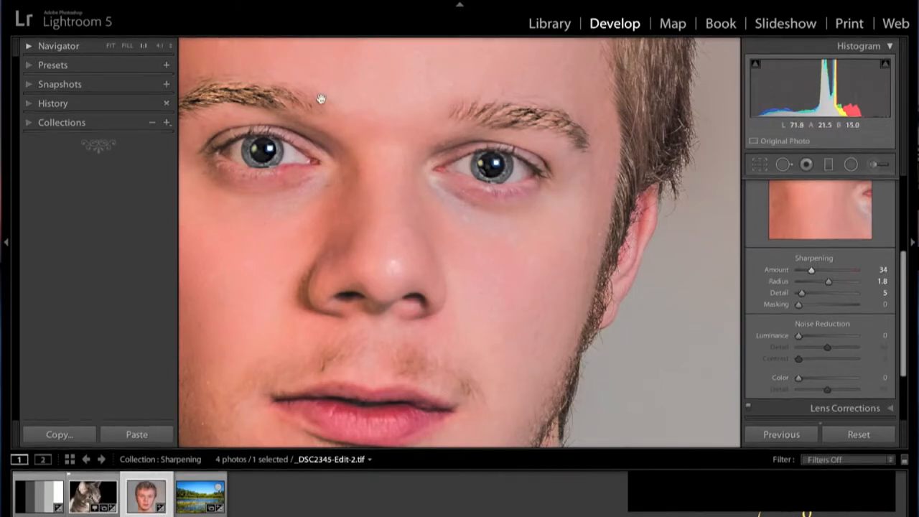
click(29, 65)
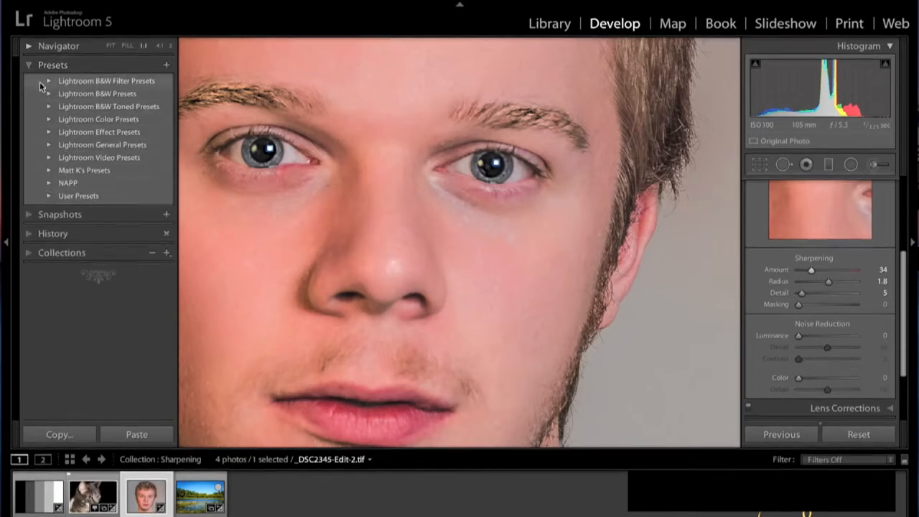
click(49, 145)
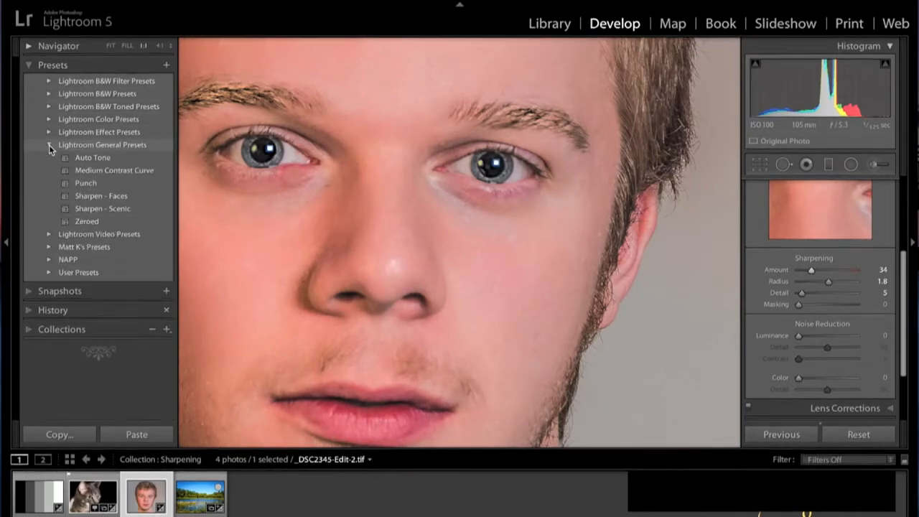
click(88, 195)
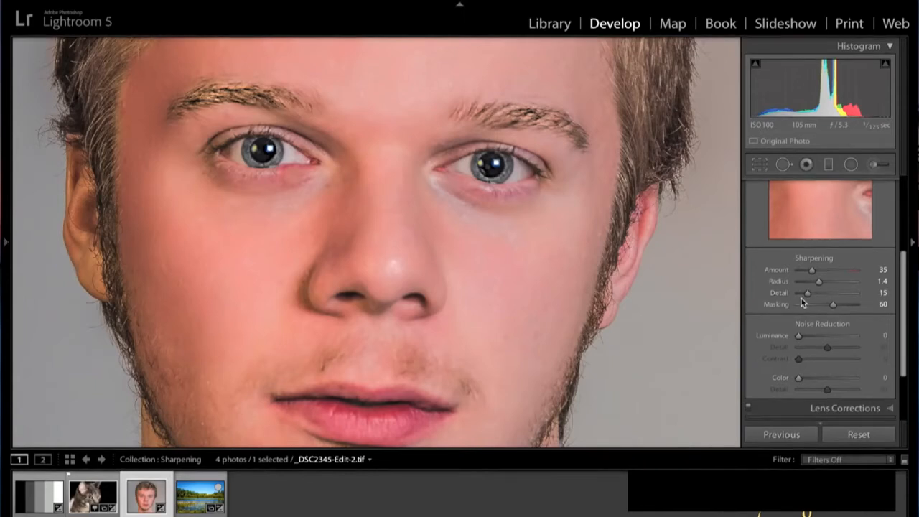
- Raise the portrait's sharpening Detail to 100 and push the Amount to its maximum
mouse_move(808, 296)
mouse_down()
mouse_move(850, 295)
mouse_move(807, 296)
mouse_up()
click(808, 294)
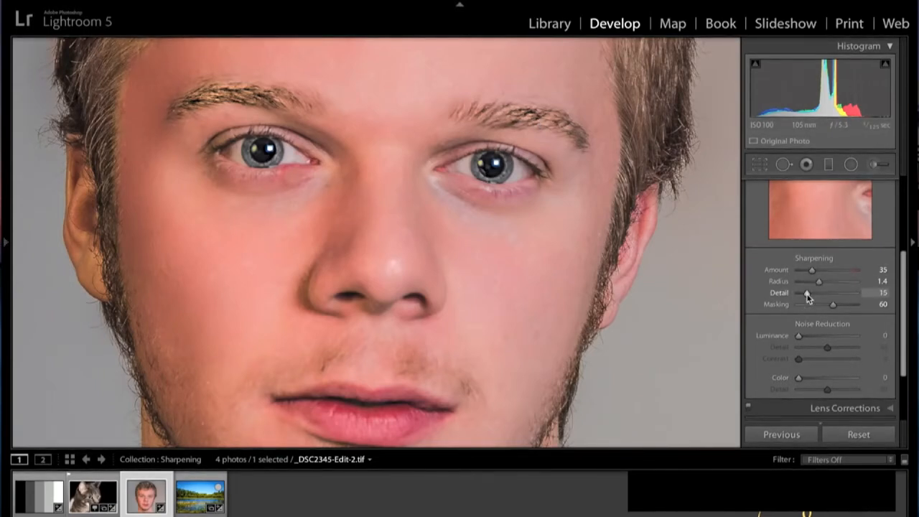
drag(808, 295, 814, 294)
drag(813, 295, 882, 293)
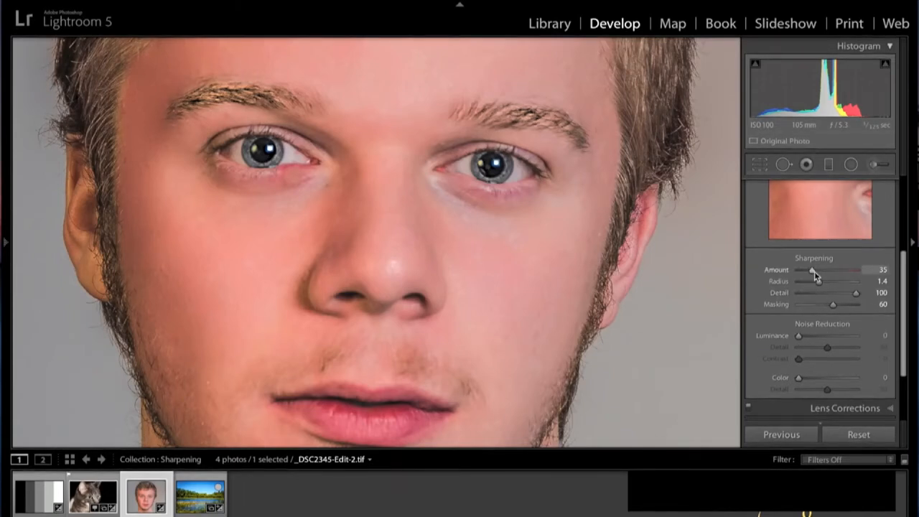
drag(810, 270, 883, 269)
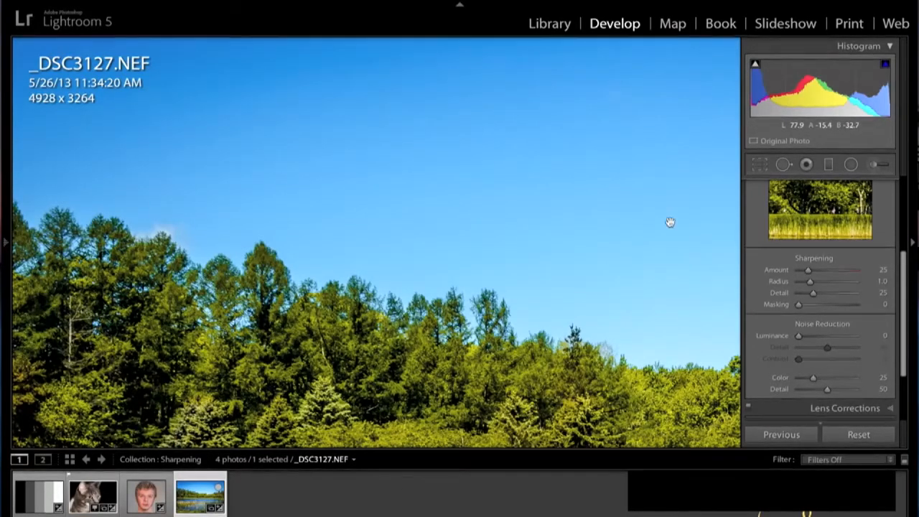
- Open the landscape photo _DSC3127.NEF and view the whole image
click(670, 222)
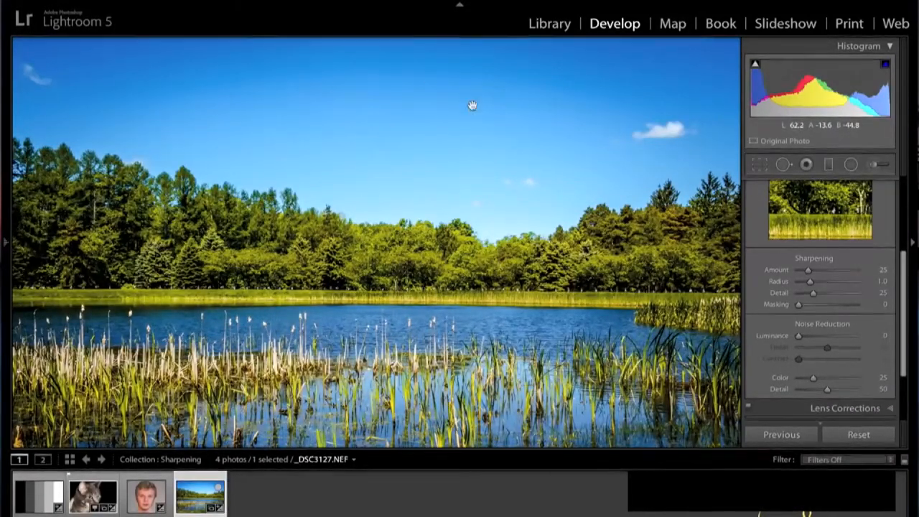
- Raise the landscape's sharpening Amount to 49 while checking the reeds up close
click(604, 142)
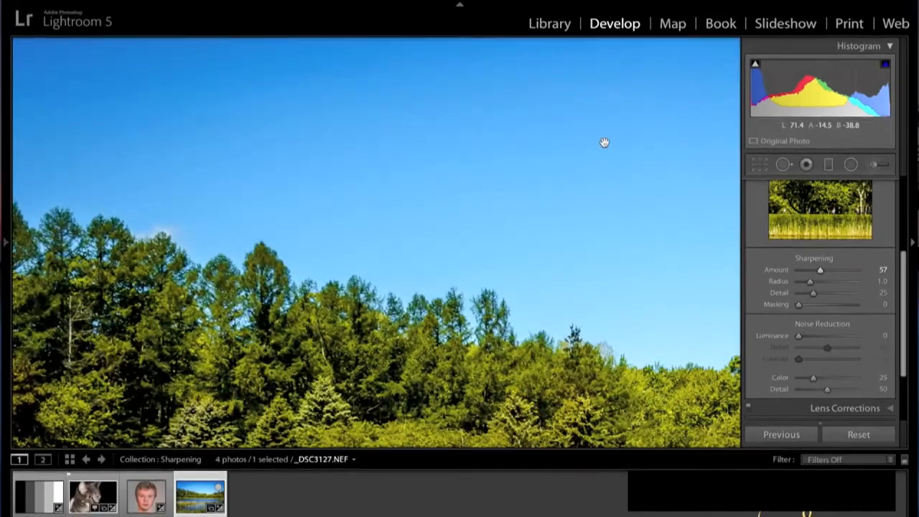
drag(332, 376, 484, 94)
drag(417, 377, 400, 235)
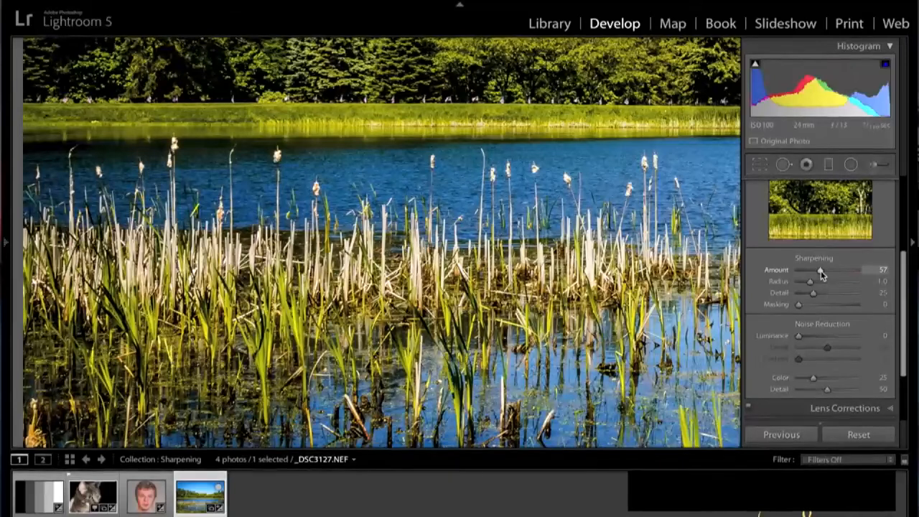
mouse_move(821, 271)
mouse_down()
mouse_move(839, 271)
mouse_move(809, 272)
mouse_move(832, 272)
mouse_up()
mouse_move(831, 270)
mouse_down()
mouse_move(813, 271)
mouse_move(821, 272)
mouse_up()
drag(821, 271, 817, 272)
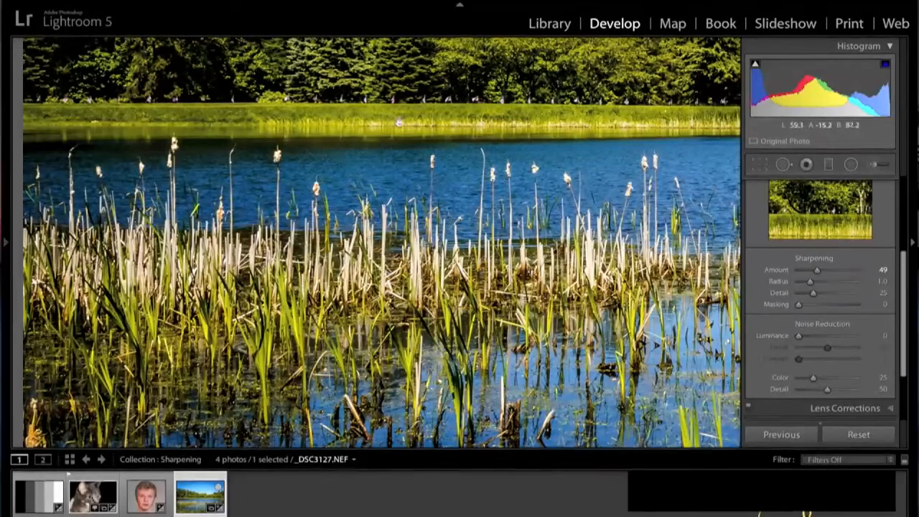
- Set the landscape's sharpening Radius to 1.6 and the sharpening Detail to 59
click(811, 284)
drag(812, 286, 825, 285)
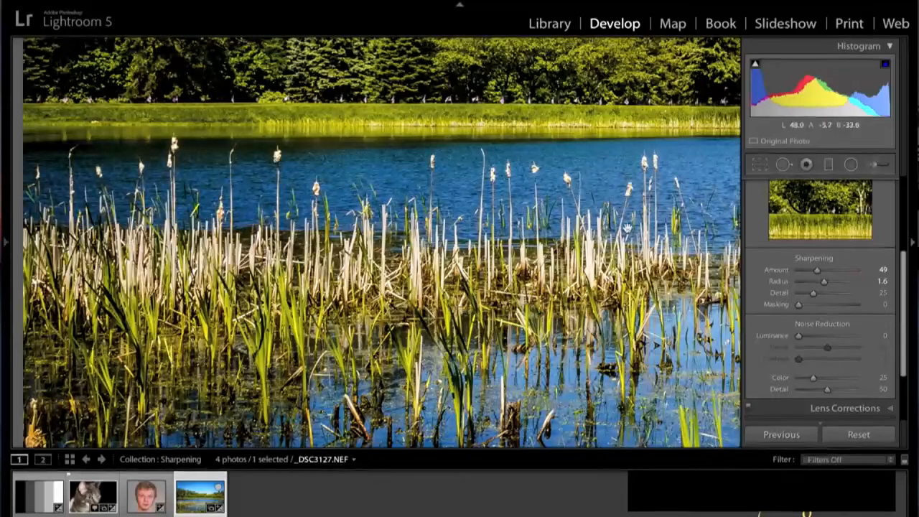
click(814, 294)
drag(814, 296, 833, 295)
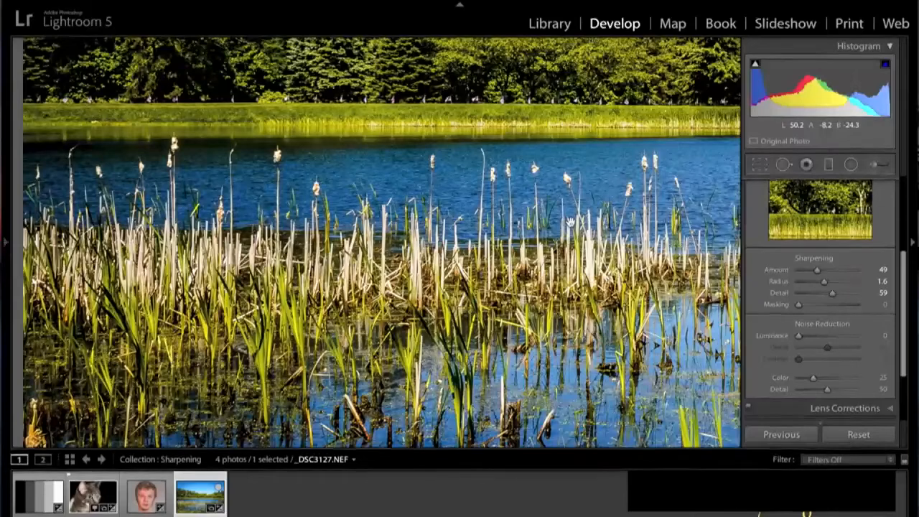
- Set the sharpening Masking to 45 using the black-and-white mask preview over the landscape
click(571, 223)
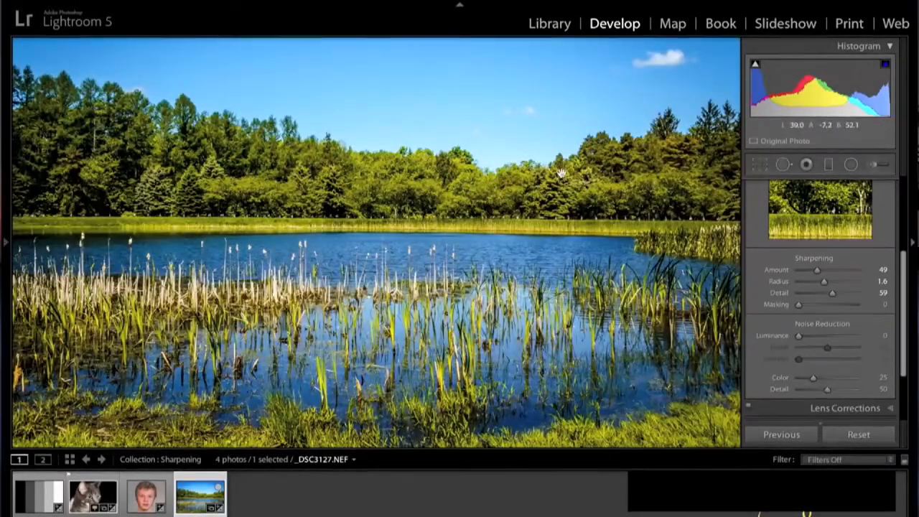
key(alt)
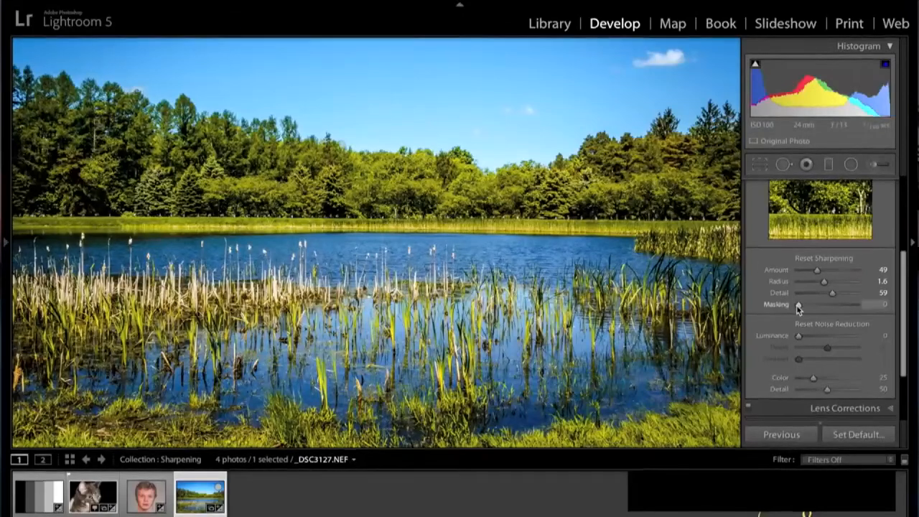
drag(801, 308, 822, 309)
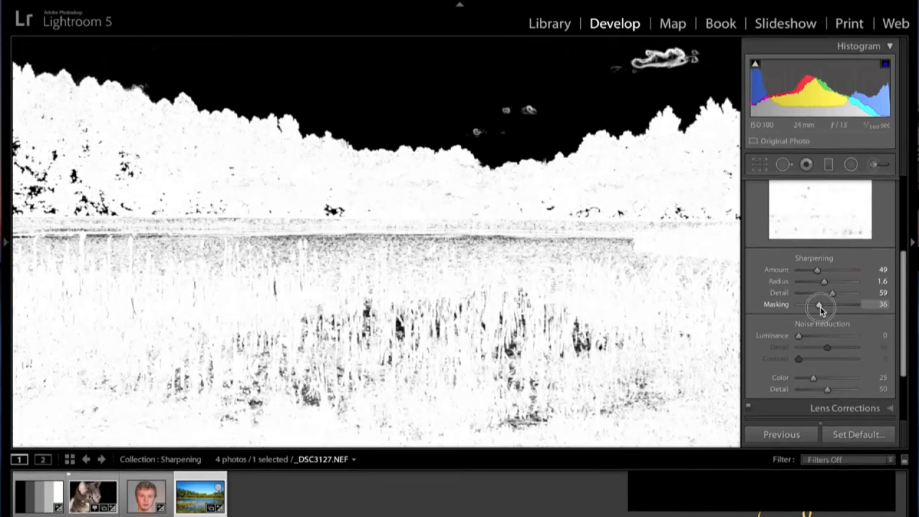
drag(821, 309, 820, 306)
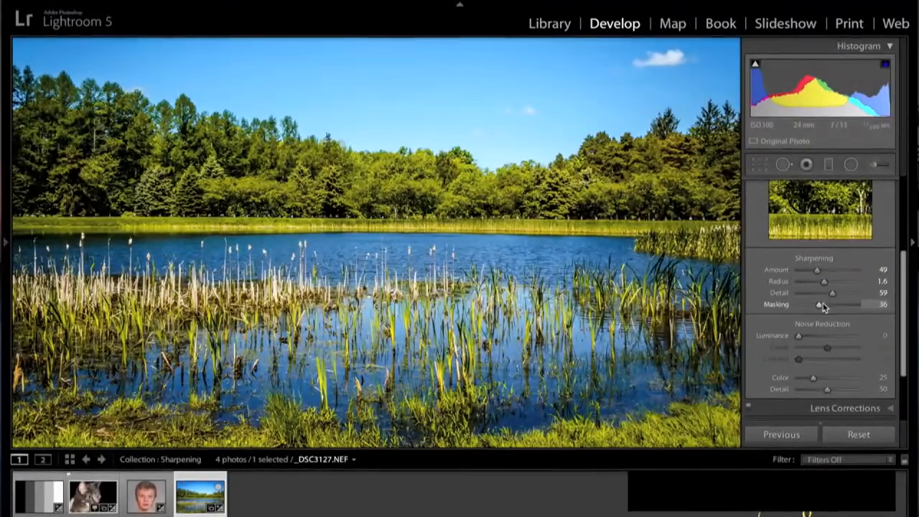
key(alt)
drag(819, 307, 826, 308)
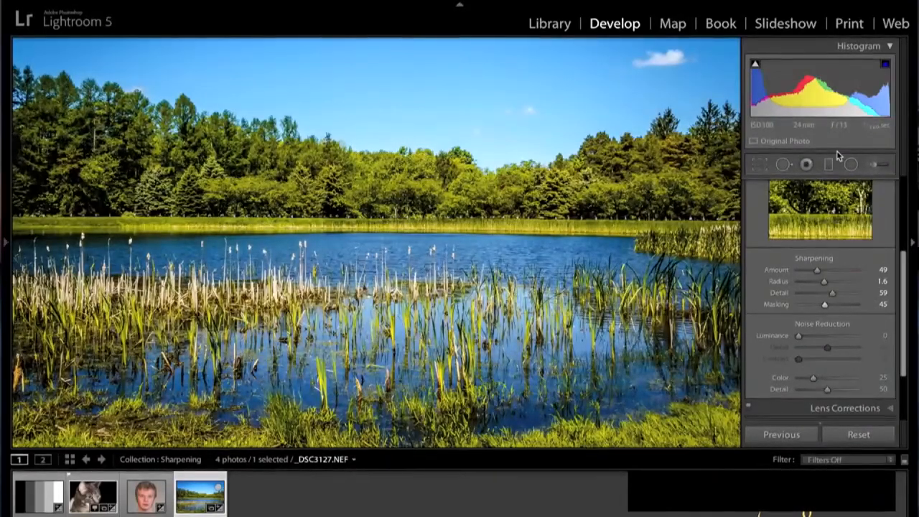
- Raise the landscape's Luminance noise reduction to 36 while checking the water surface up close
key(ctrl+equal)
key(ctrl+equal)
key(ctrl+equal)
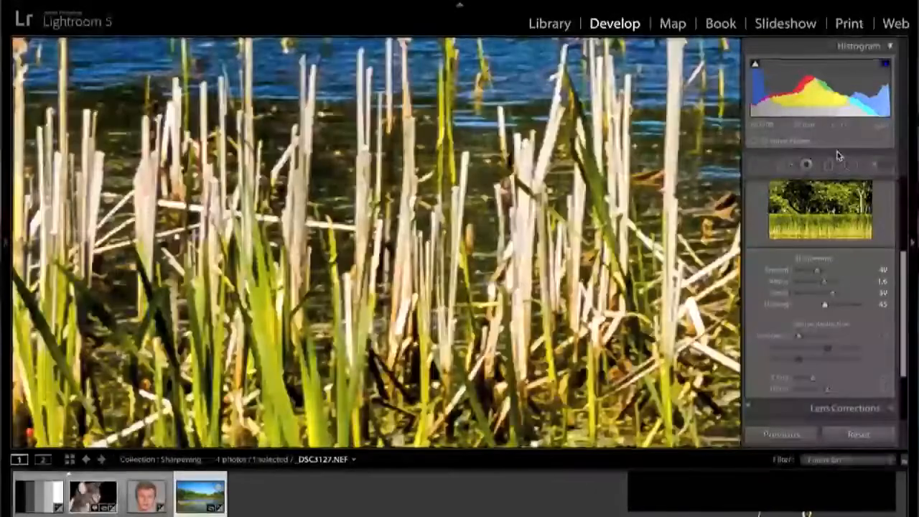
drag(602, 164, 568, 491)
drag(498, 208, 498, 310)
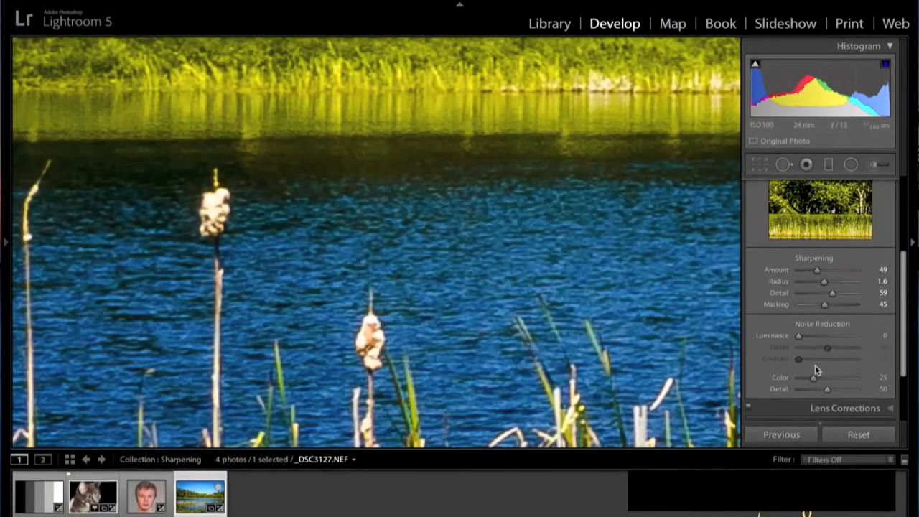
drag(800, 340, 816, 340)
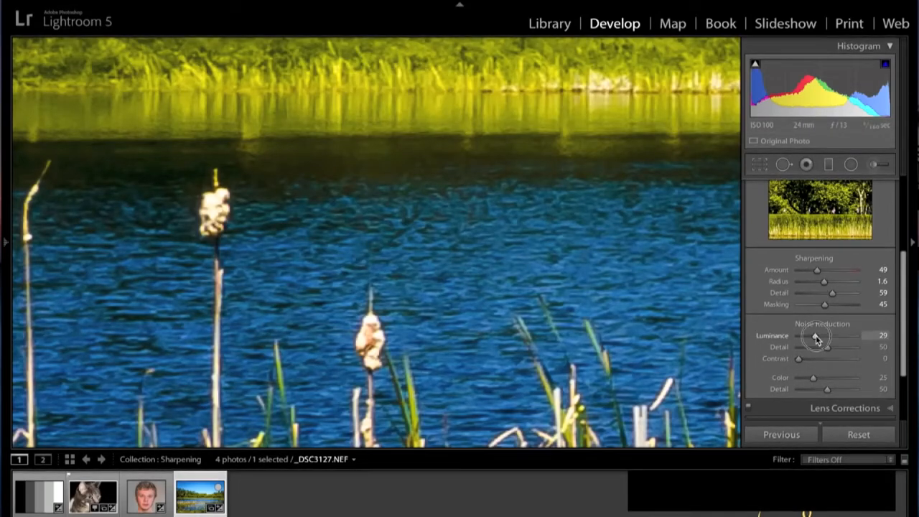
drag(815, 337, 821, 339)
- Try a lower luminance noise reduction Detail and a higher Contrast, and reset both to their defaults
mouse_move(826, 349)
mouse_down()
mouse_move(854, 347)
mouse_move(806, 349)
mouse_move(851, 349)
mouse_move(816, 351)
mouse_up()
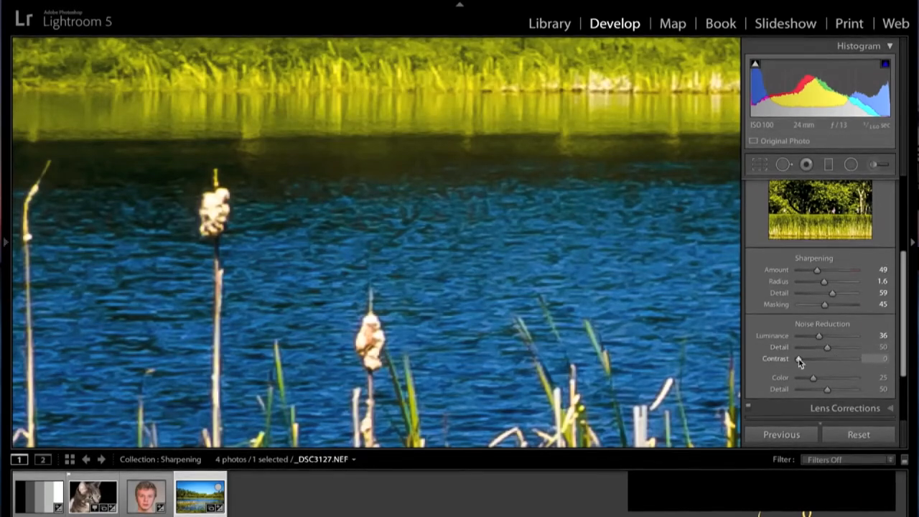
drag(799, 359, 814, 373)
double_click(814, 359)
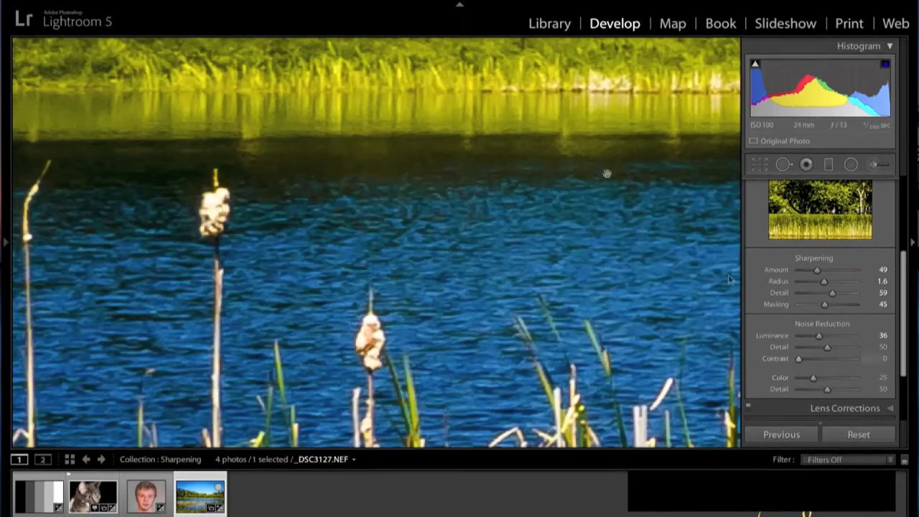
click(539, 212)
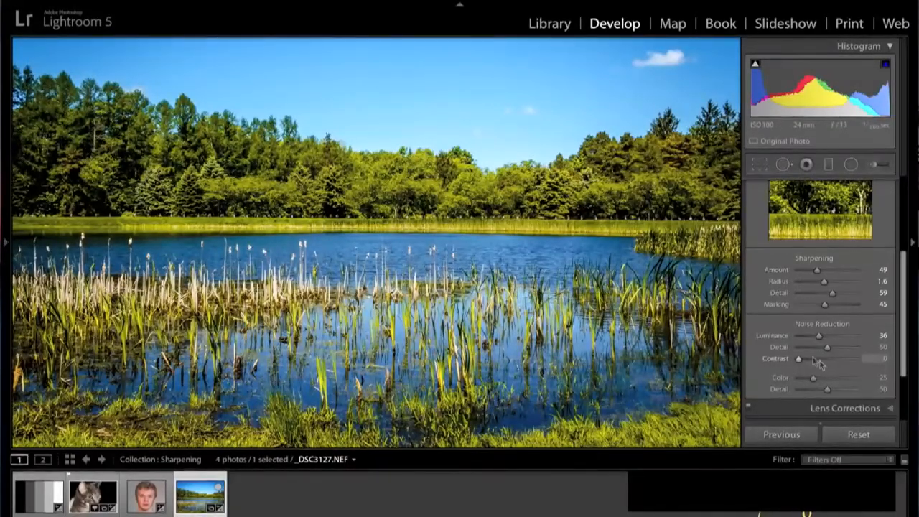
- Open MonochromeBars.jpg, lower its sharpening Amount to 70, and reset the Radius and Detail to 1.0 and 25
click(33, 511)
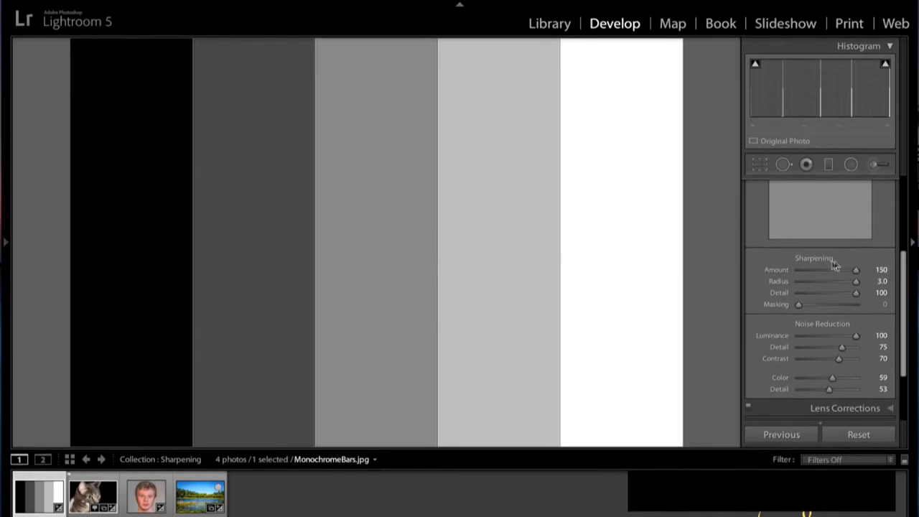
drag(858, 272, 825, 273)
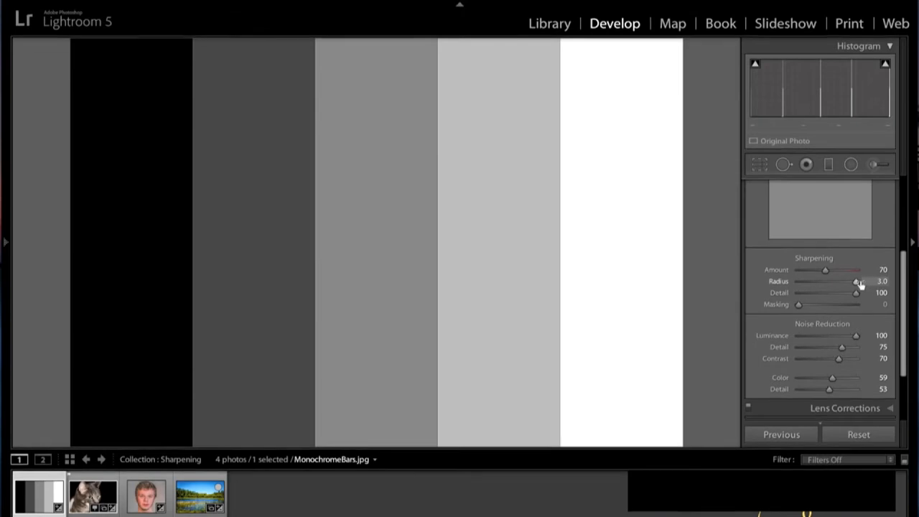
double_click(856, 282)
double_click(857, 295)
- Lower the bars image's Luminance noise reduction to 40 and reset its luminance Detail, Contrast and Color
drag(857, 337, 823, 340)
double_click(844, 349)
double_click(840, 358)
double_click(835, 379)
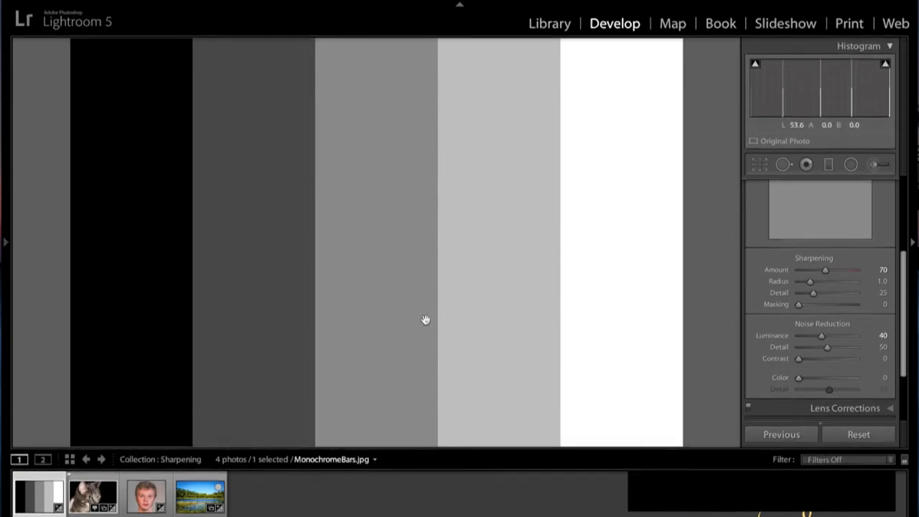
- Apply the Sharpen - Scenic preset from Lightroom General Presets to the grey bars image
mouse_move(7, 243)
click(7, 242)
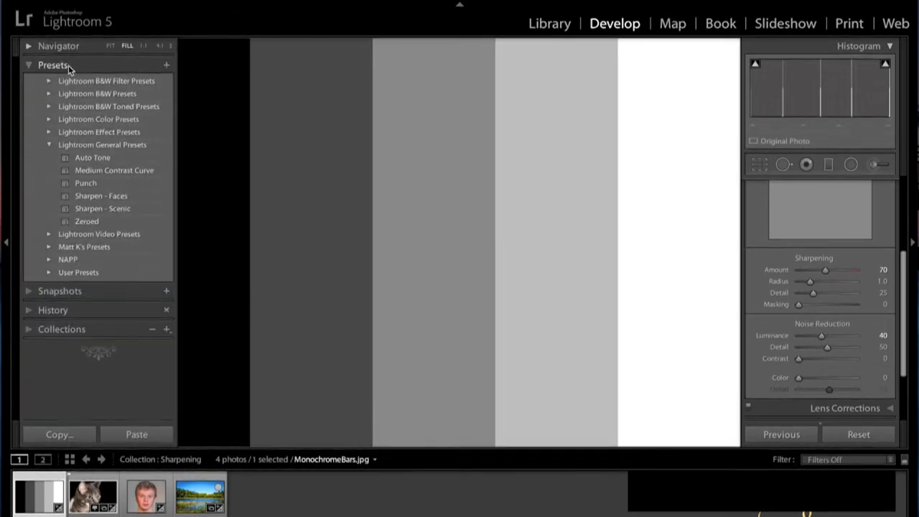
click(101, 210)
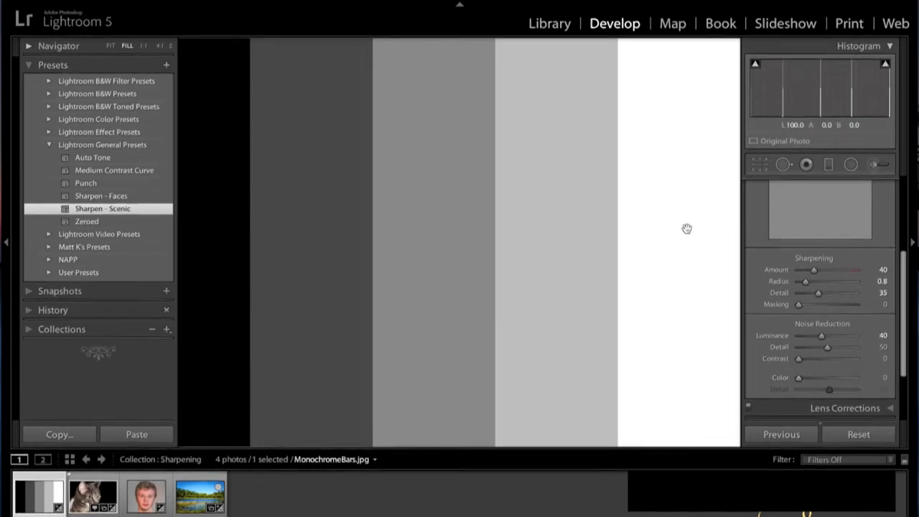
click(7, 245)
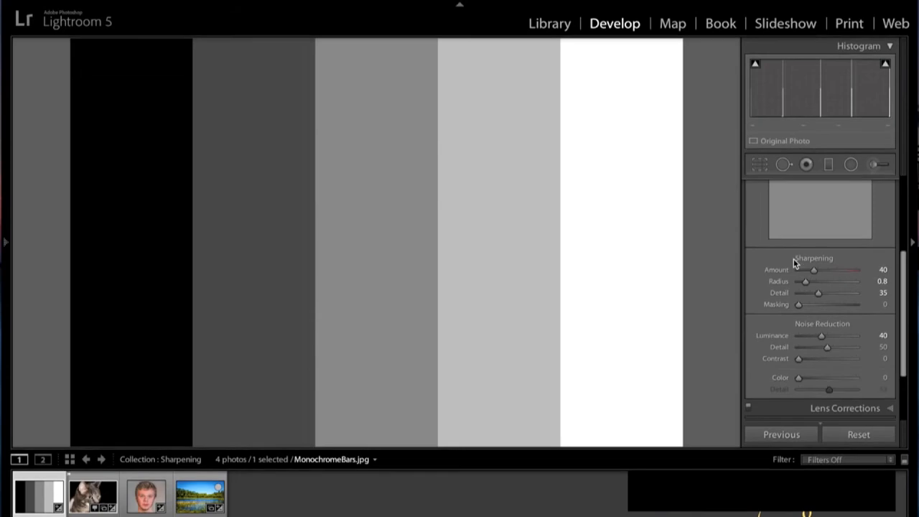
- Collapse the Detail settings, and show and hide the Spot Removal tool's options
scroll(793, 258, up, 3)
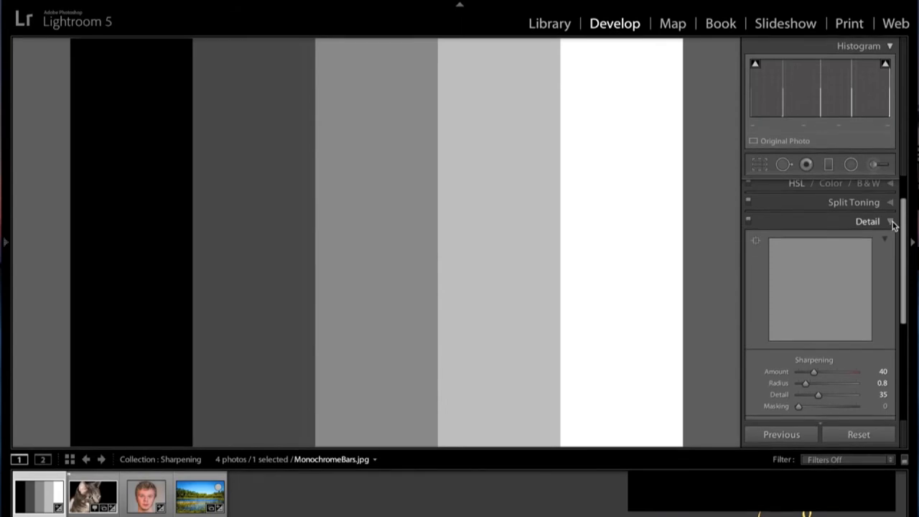
click(893, 224)
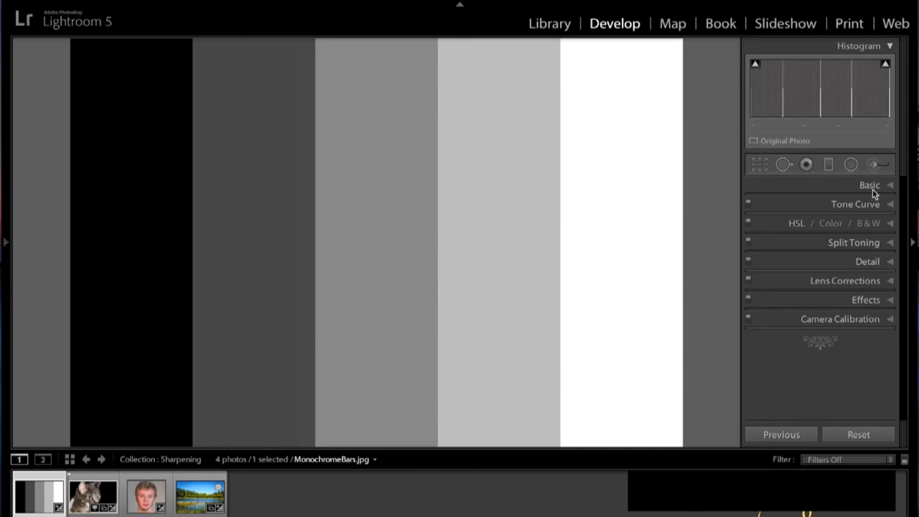
click(782, 165)
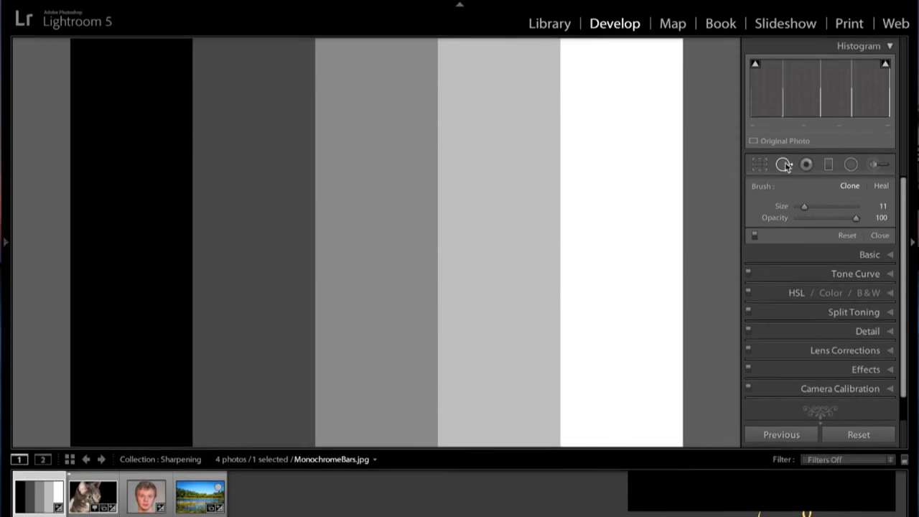
click(784, 165)
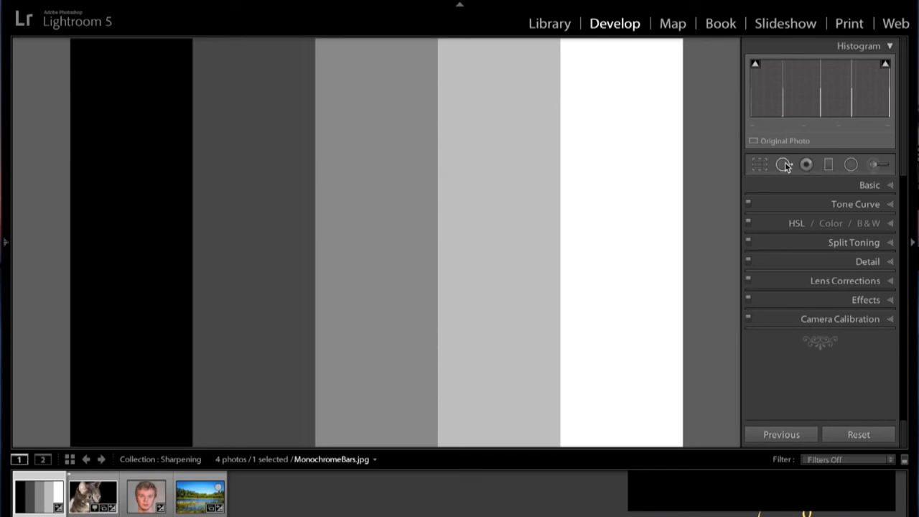